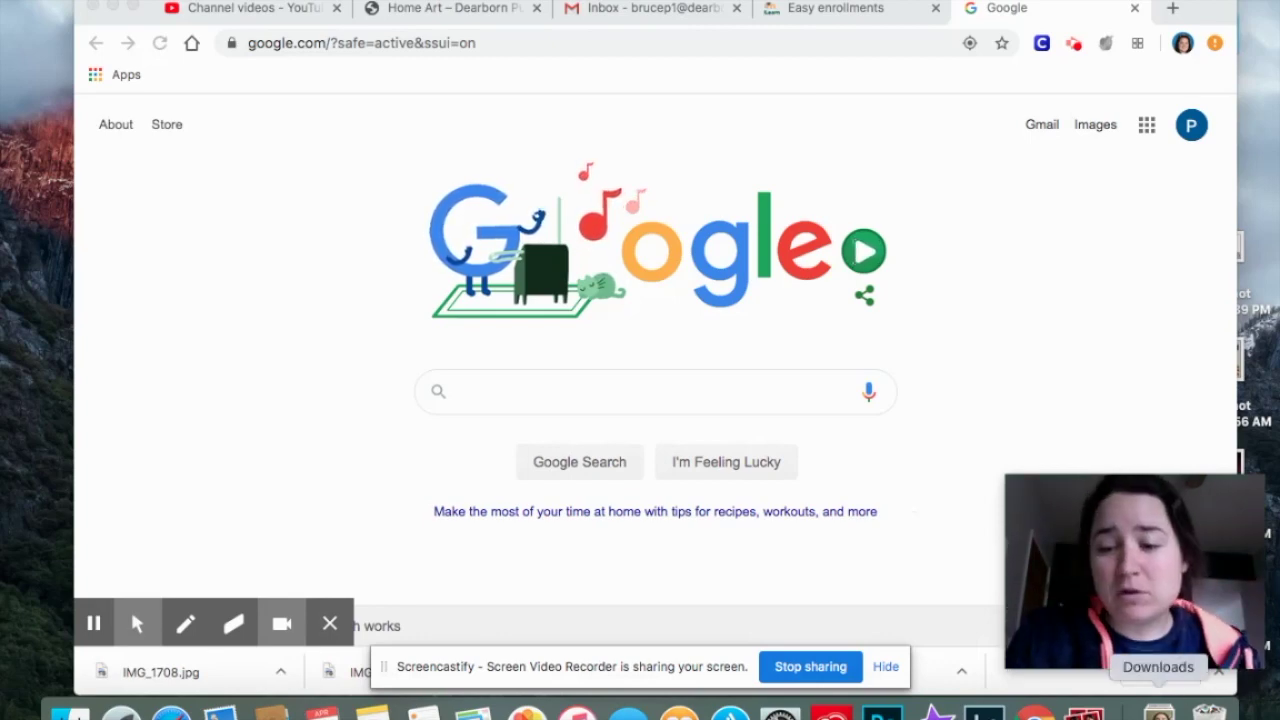
Check the Downloads stack, then search 'google drawings' in Chrome and open the Google Drawings result
left_click(1158, 712)
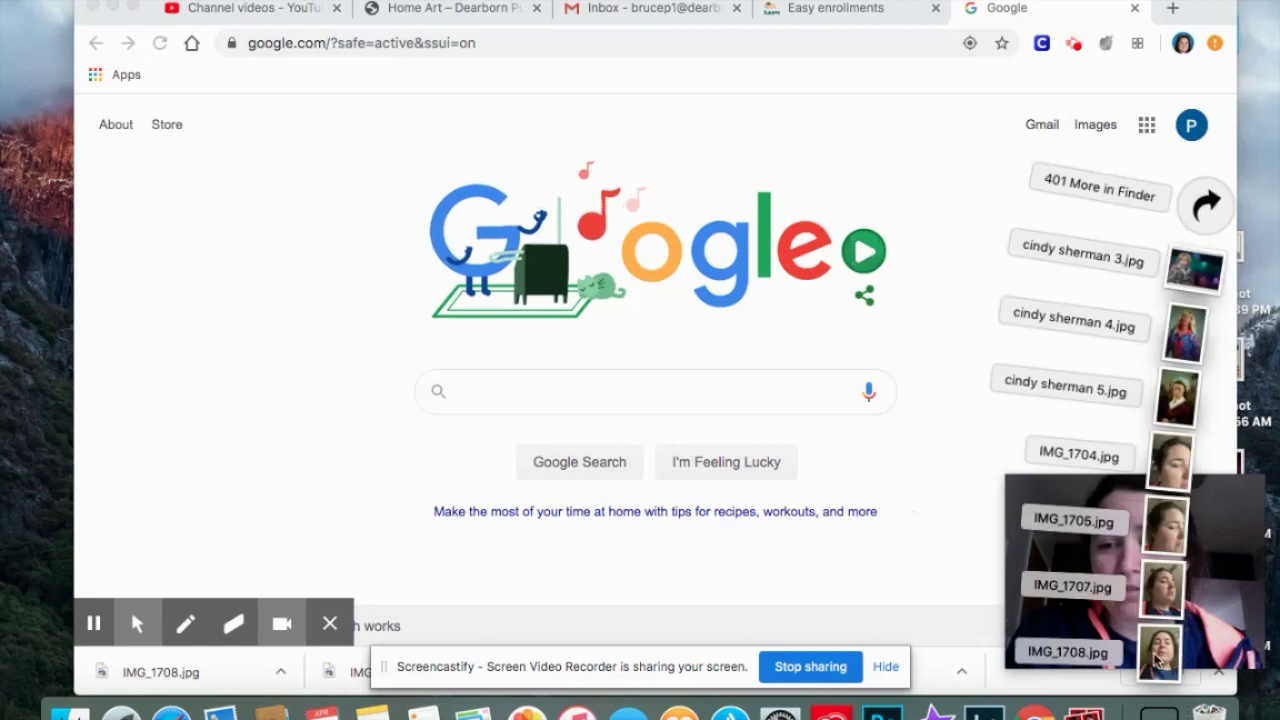
left_click(924, 462)
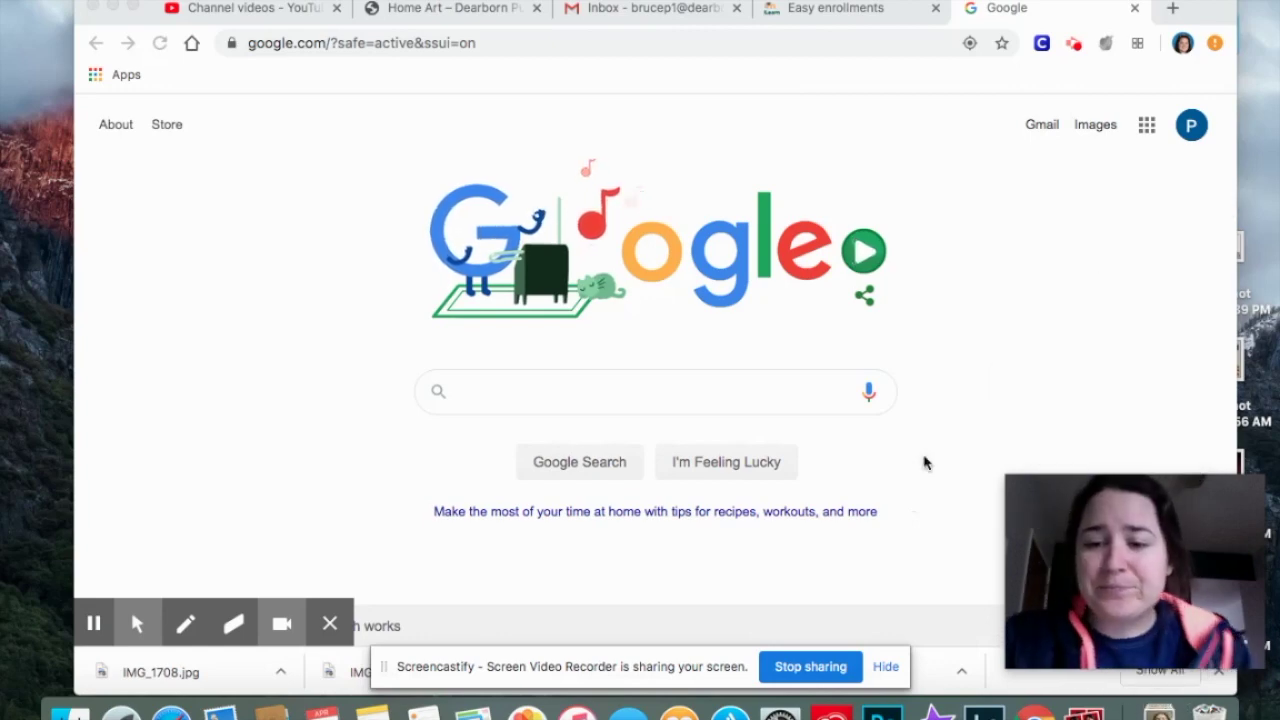
left_click(575, 43)
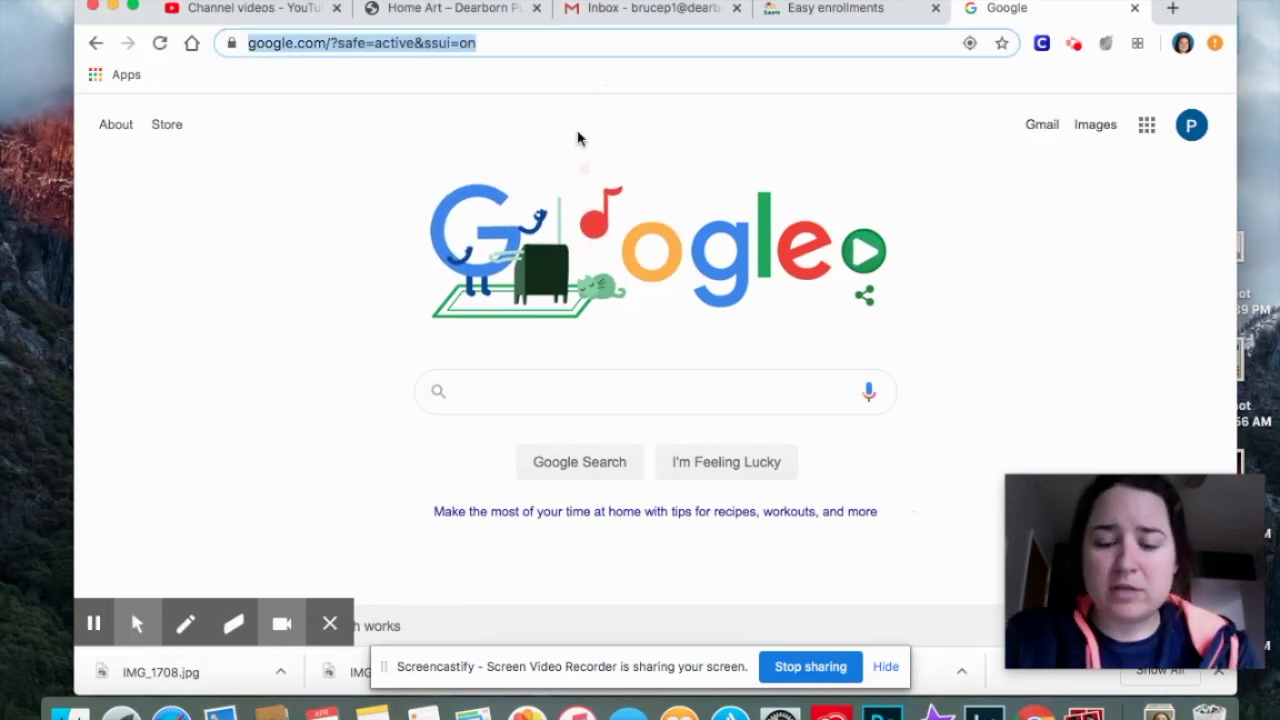
type("google drawings")
key("Return")
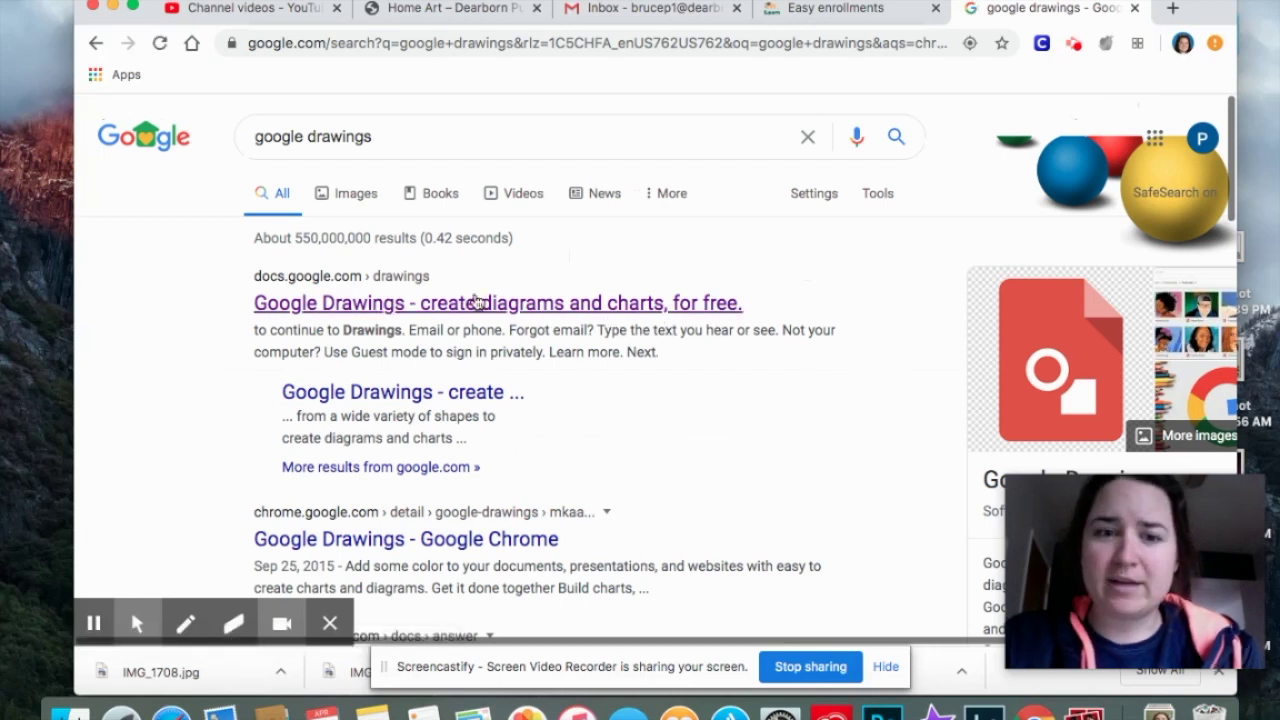
left_click(477, 302)
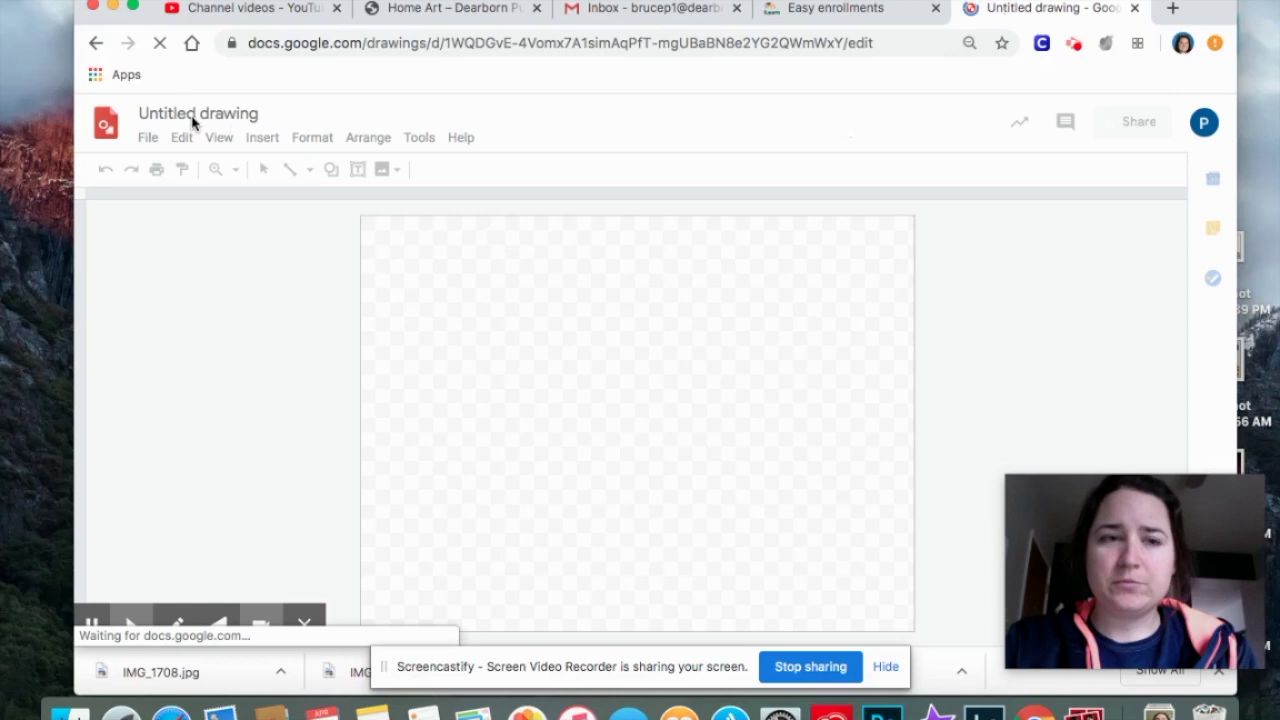
Retitle 'Untitled drawing' to the student's name followed by 'Self Portrait Collage'
left_click(193, 117)
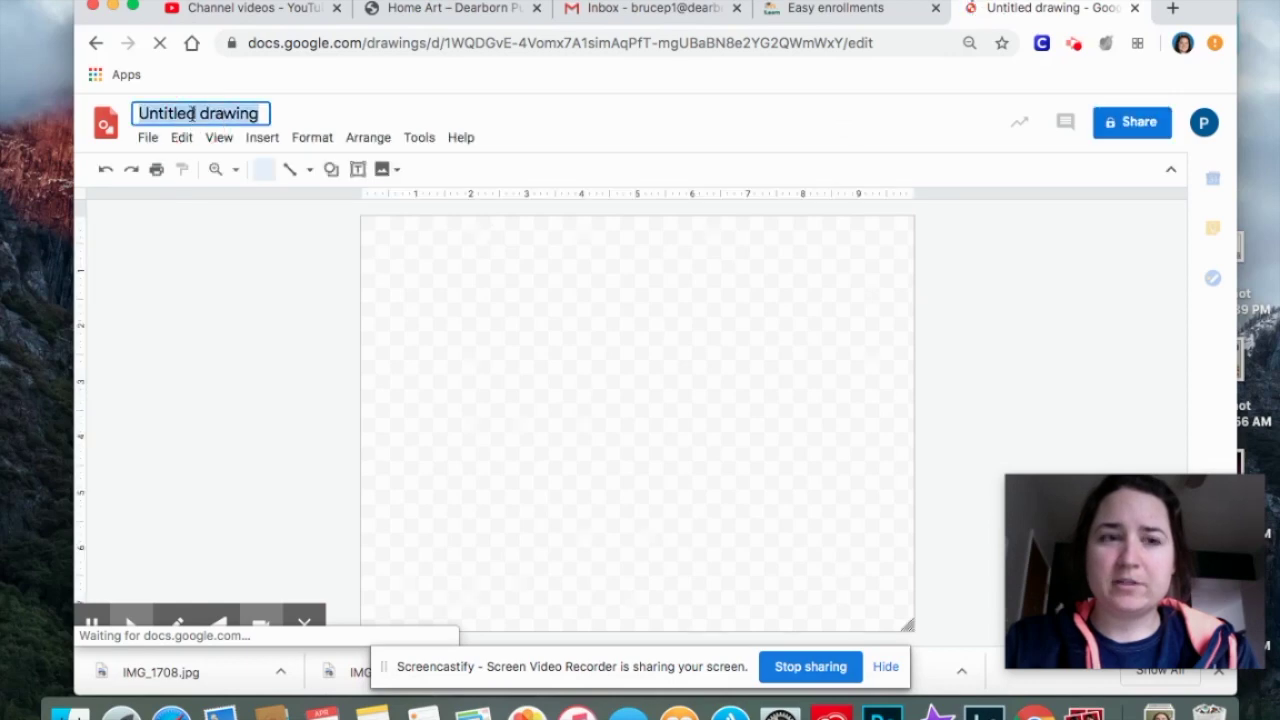
type("Bruce")
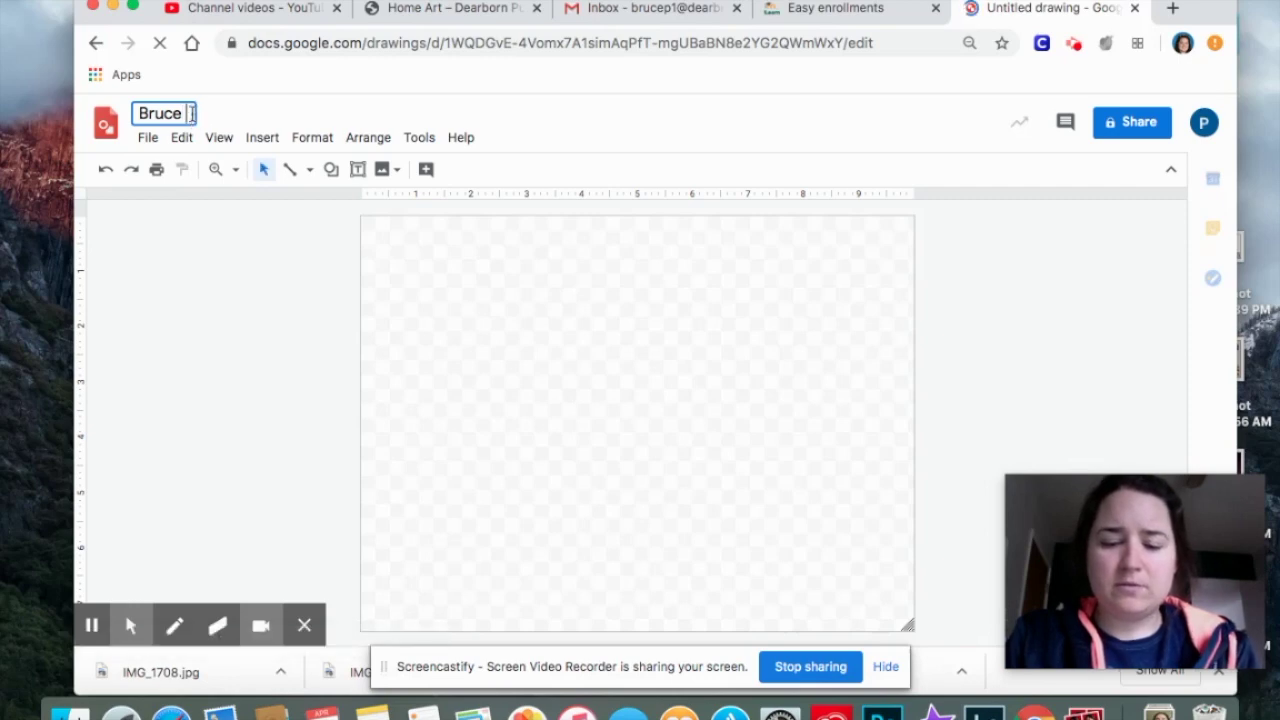
type(" Self Portrait Collage")
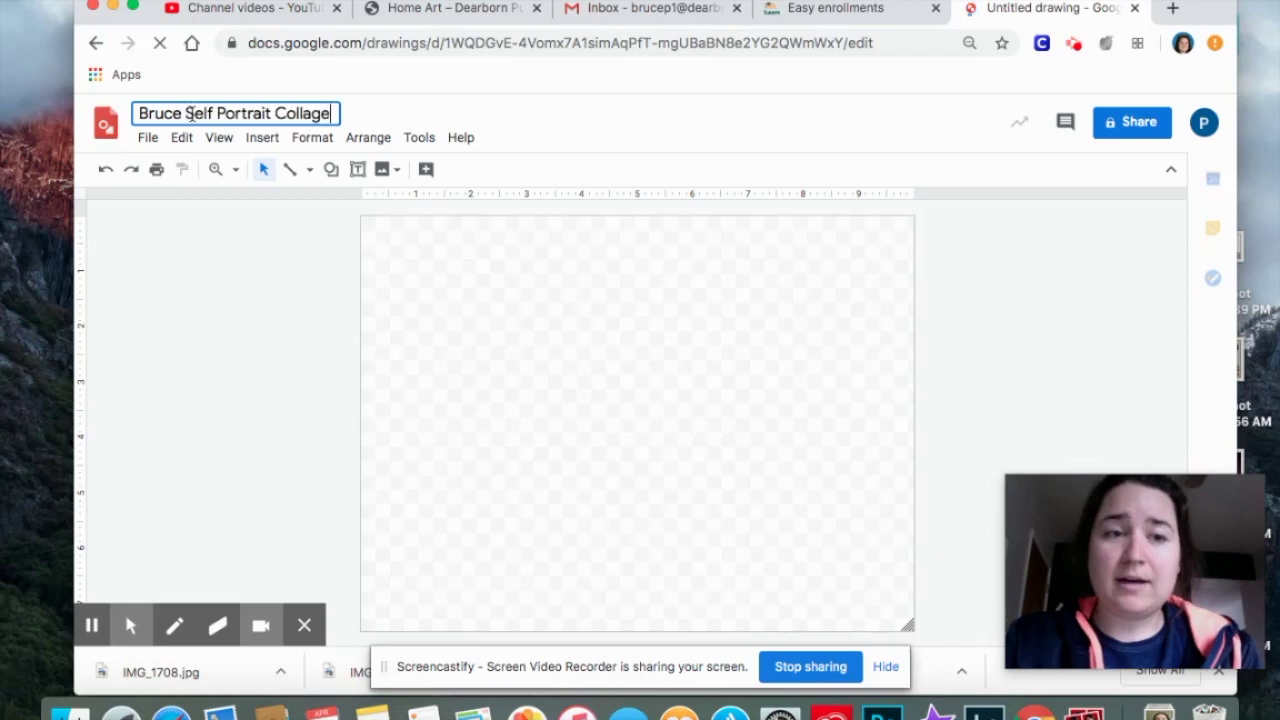
left_click(421, 268)
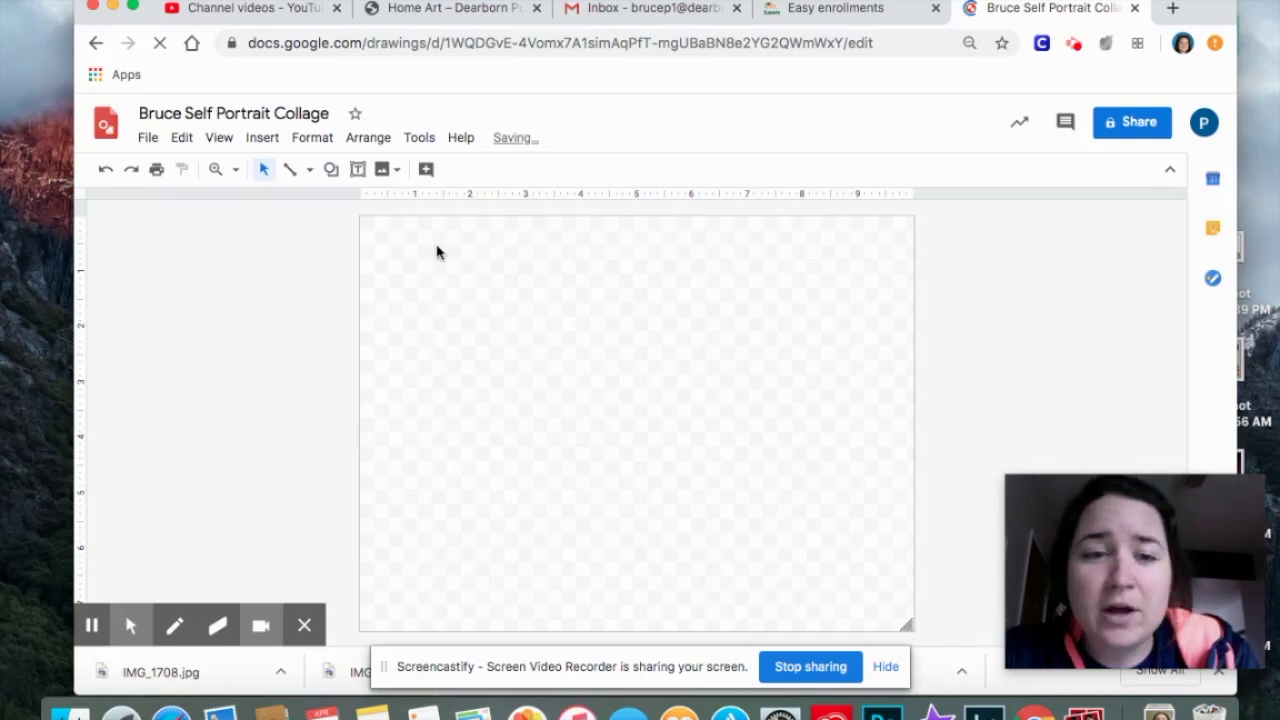
Set the canvas background to the white swatch, then bring up the Insert > Image options
right_click(566, 420)
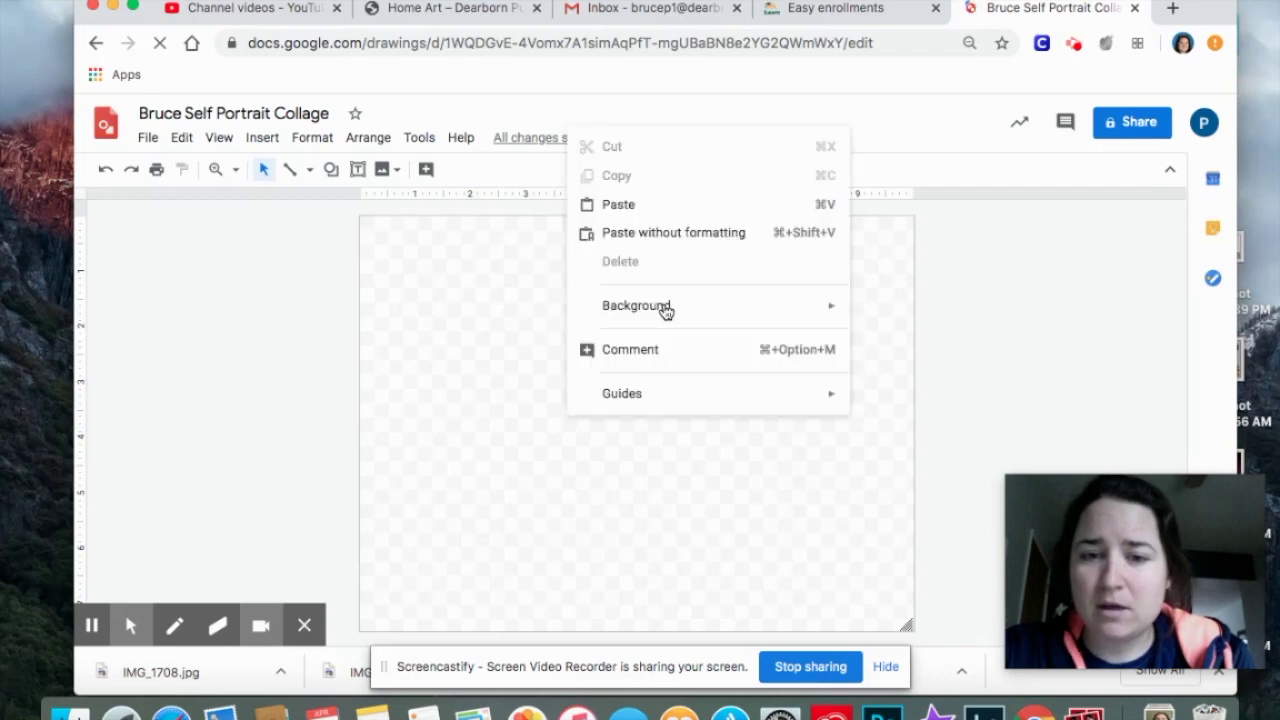
mouse_move(692, 309)
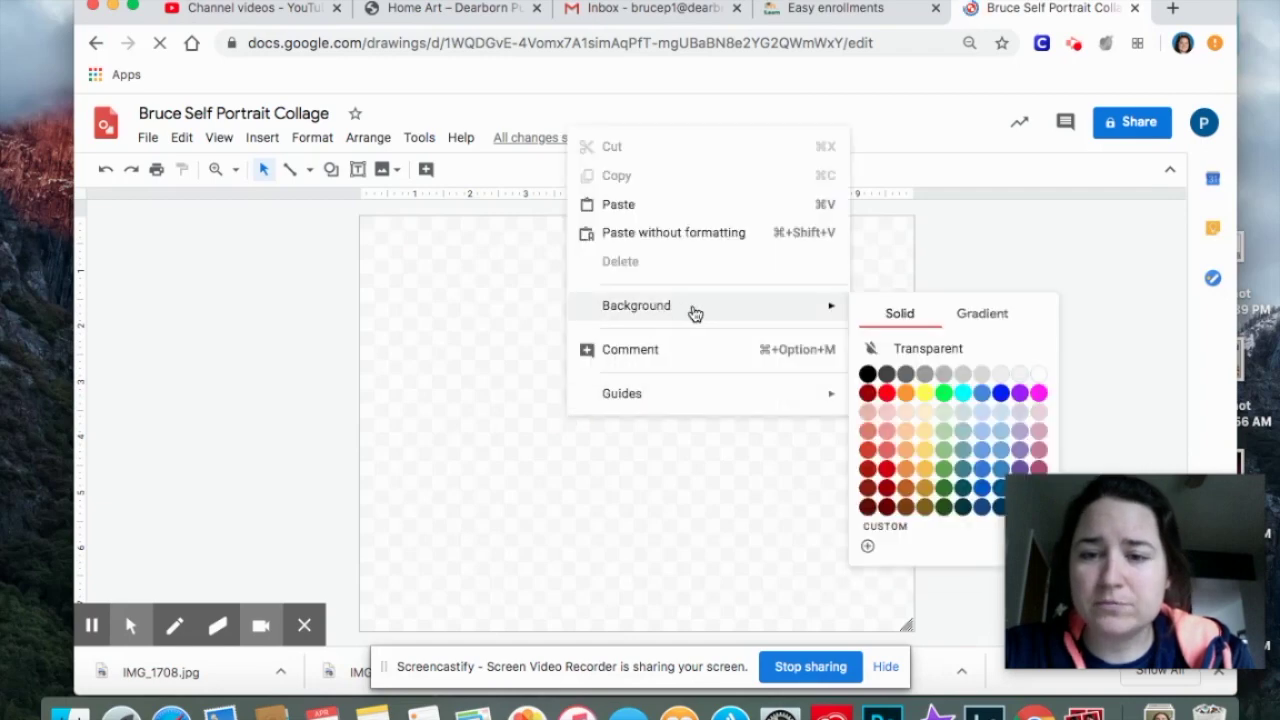
left_click(1040, 374)
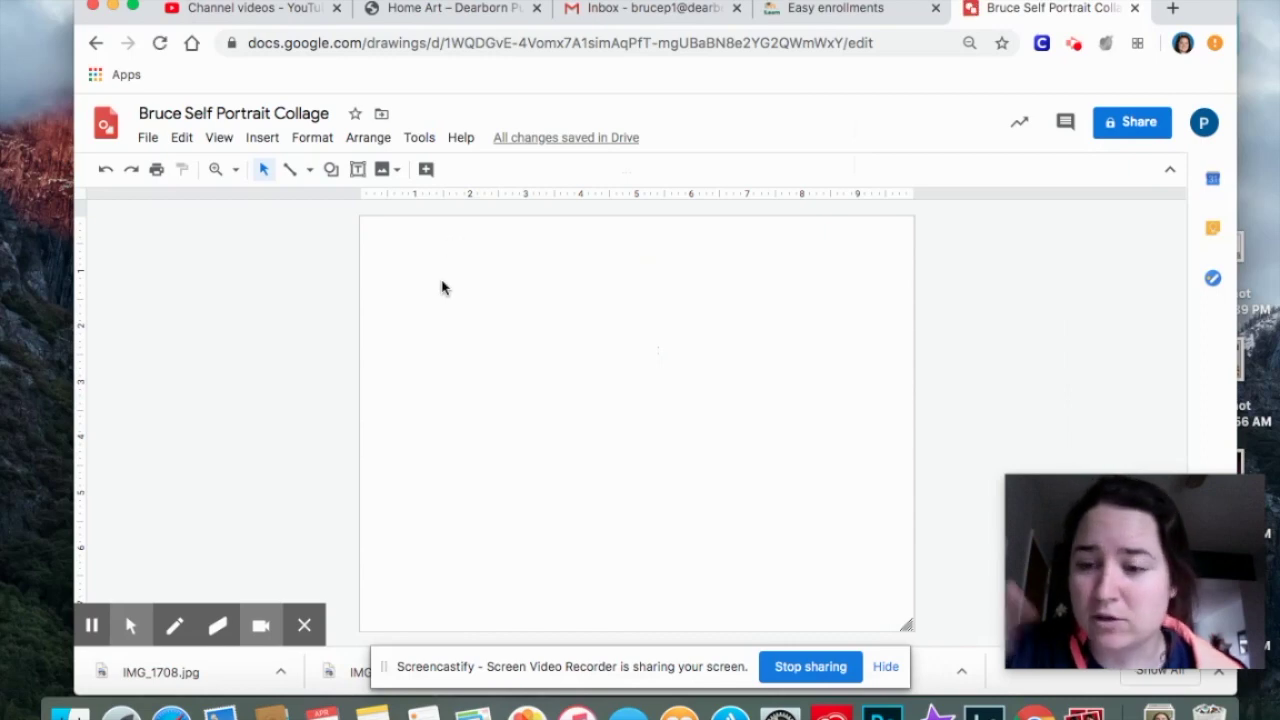
left_click(262, 140)
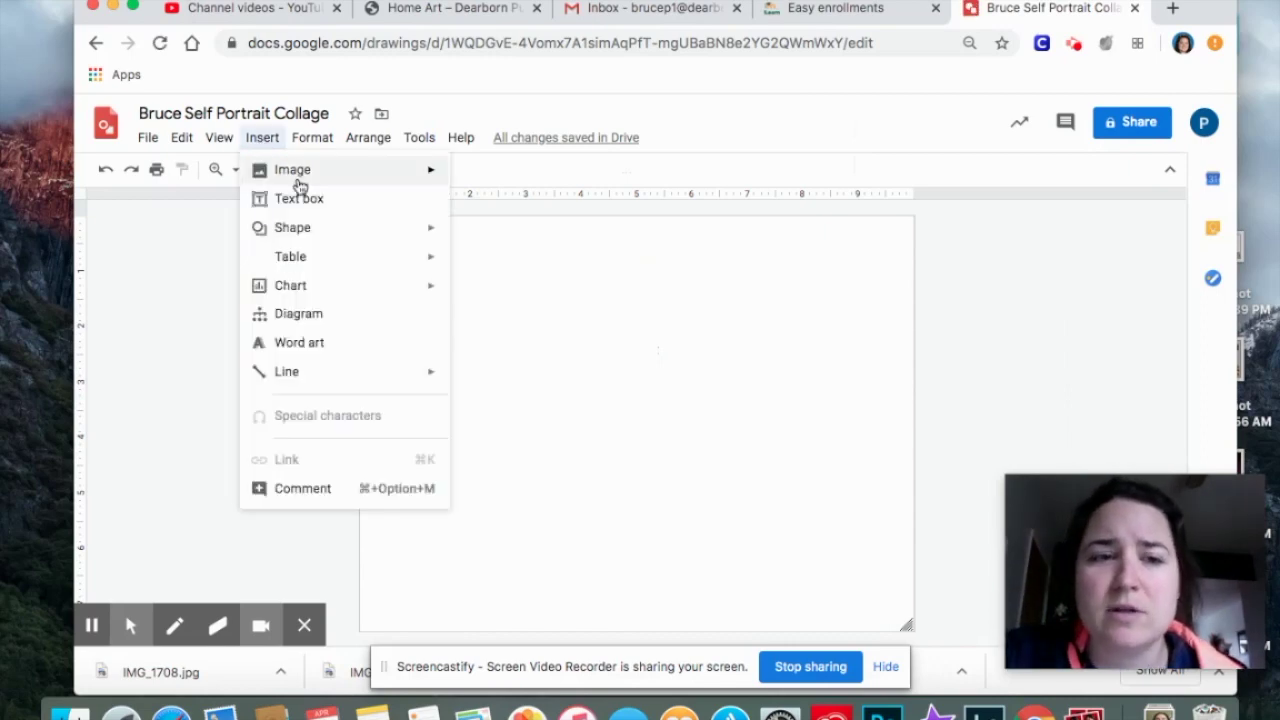
mouse_move(298, 186)
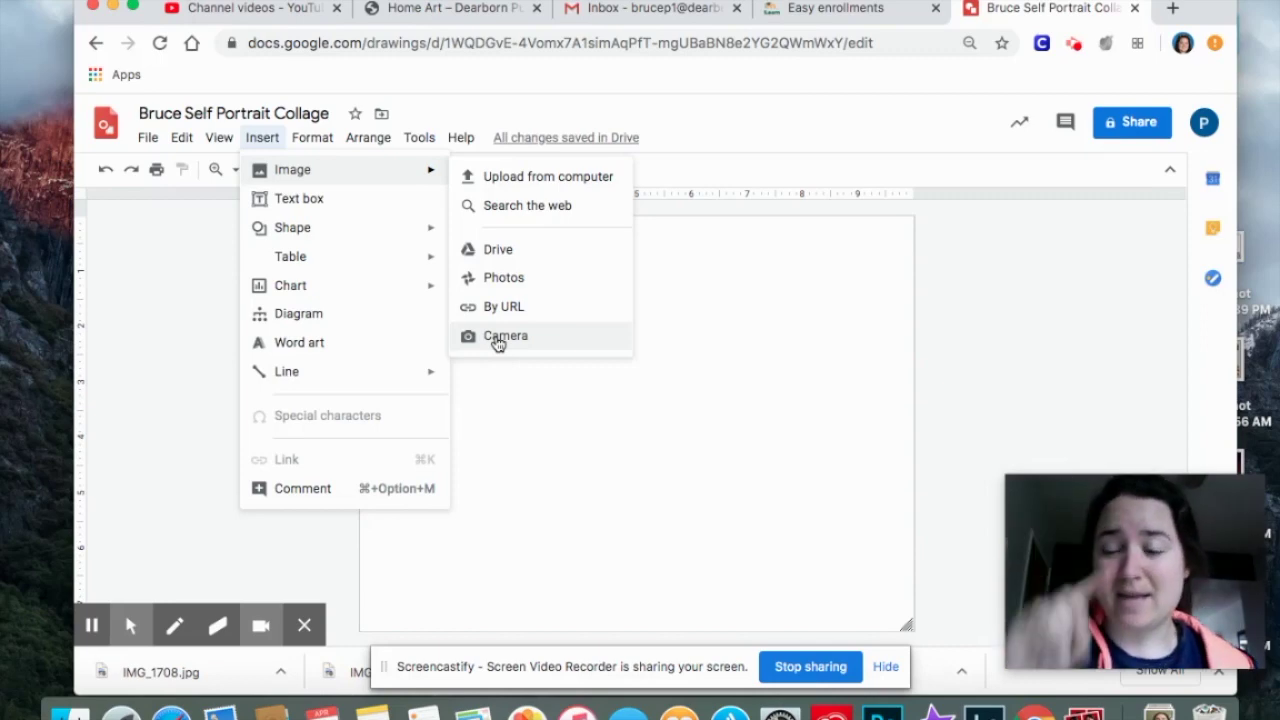
Choose Upload from computer and begin selecting selfies in Downloads, including IMG_1699 and IMG_1707
left_click(552, 178)
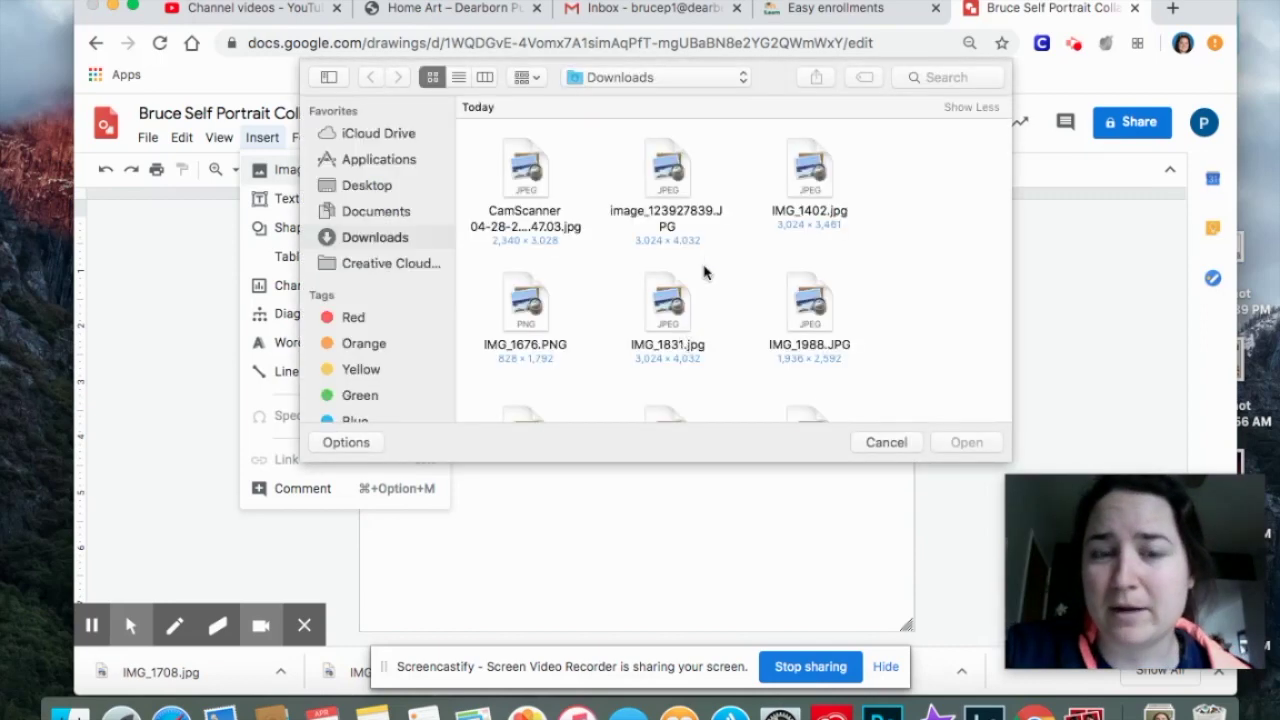
scroll(898, 314, "down", 10)
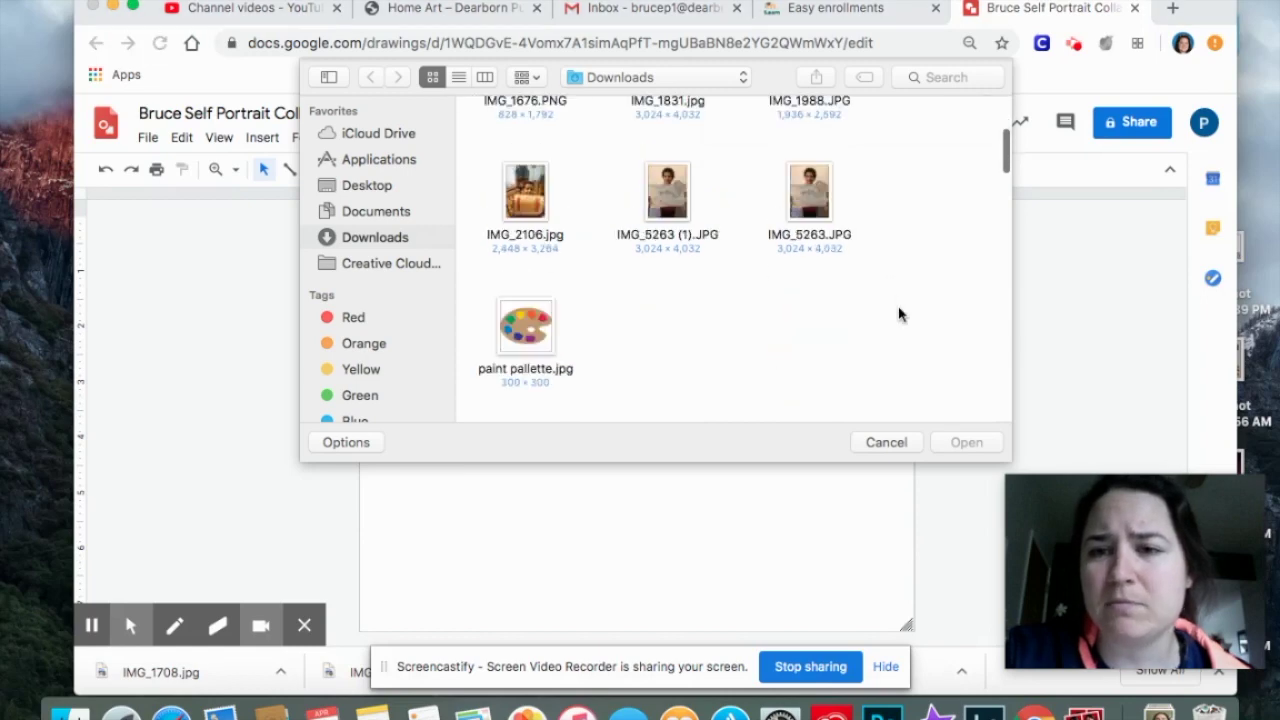
scroll(898, 314, "down", 10)
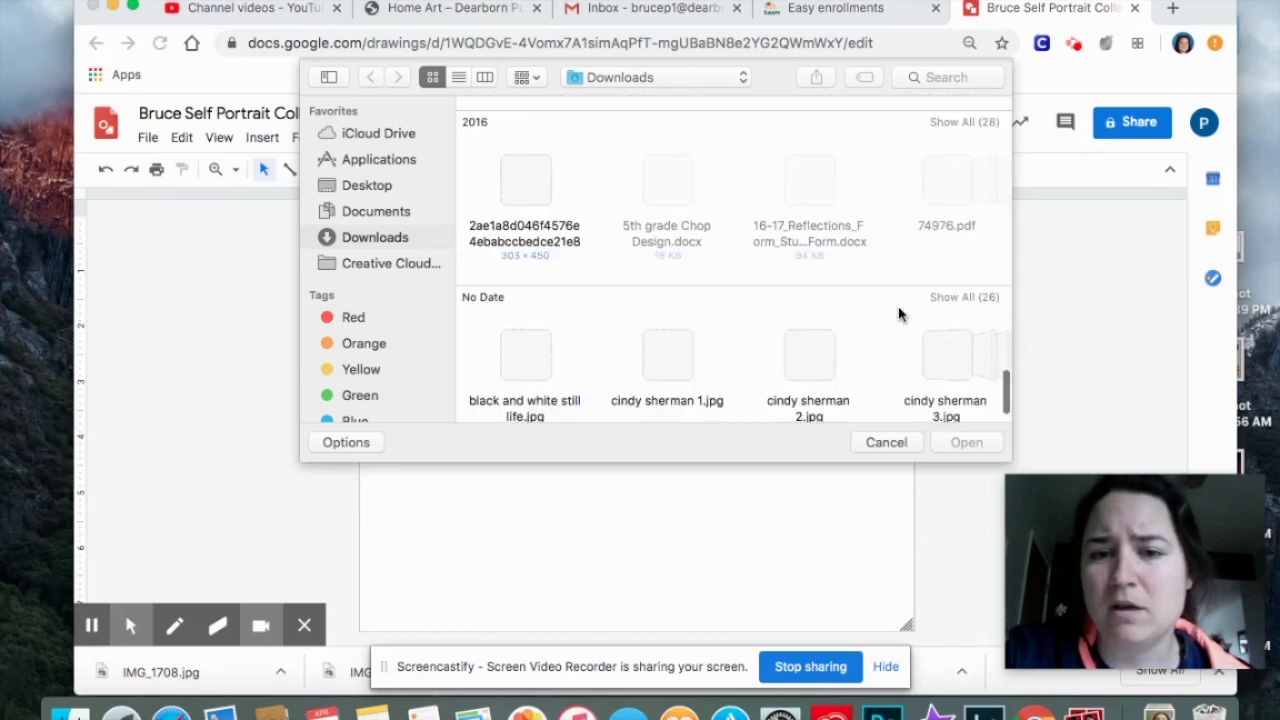
scroll(870, 319, "right", 10)
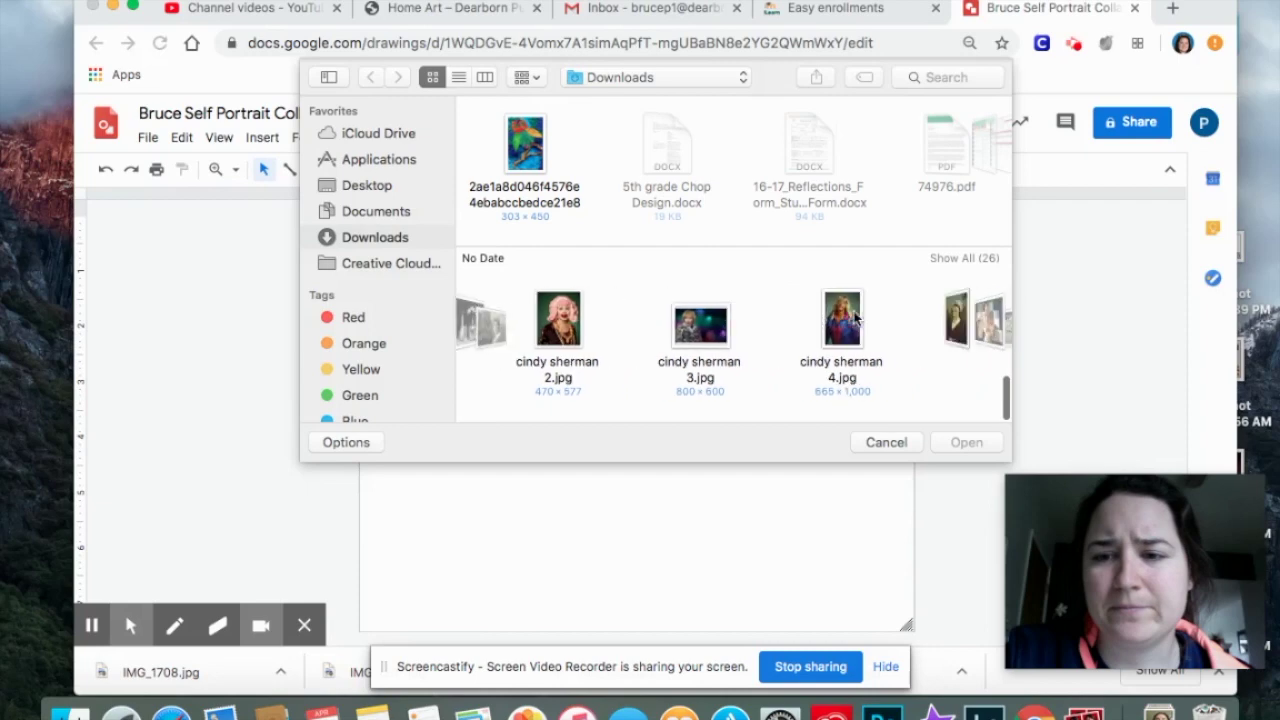
scroll(855, 318, "right", 10)
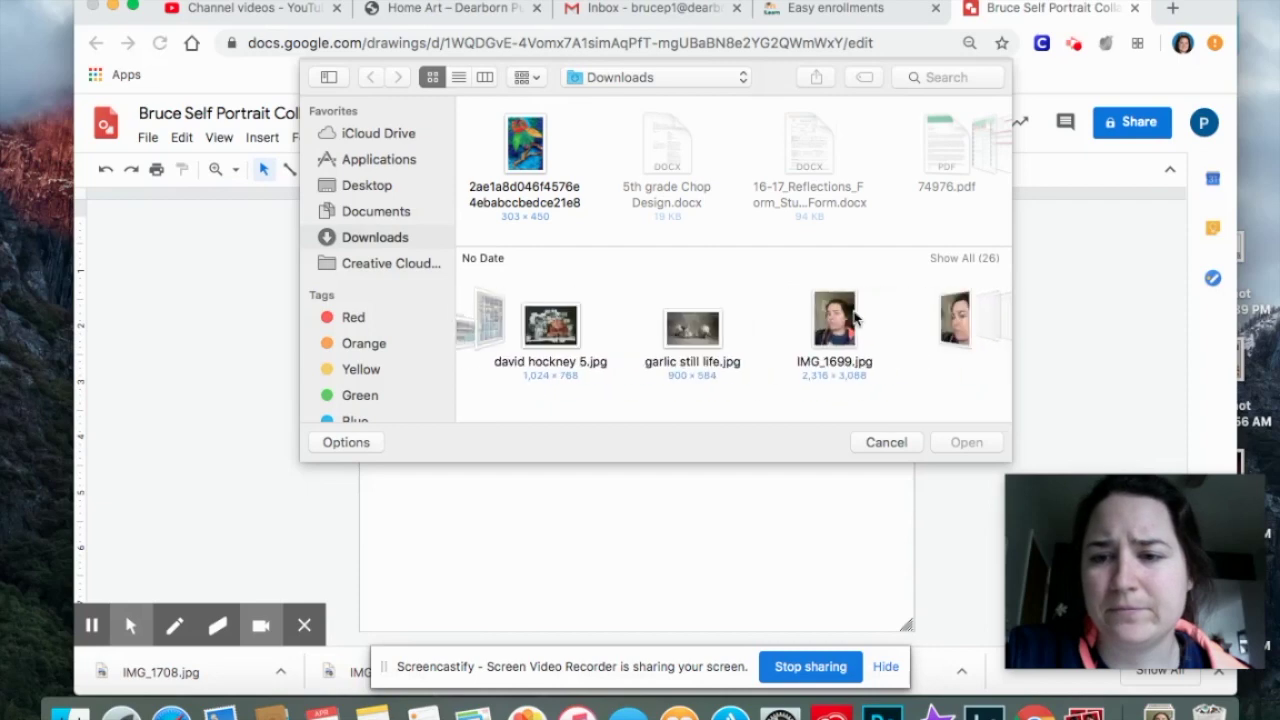
left_click(669, 320)
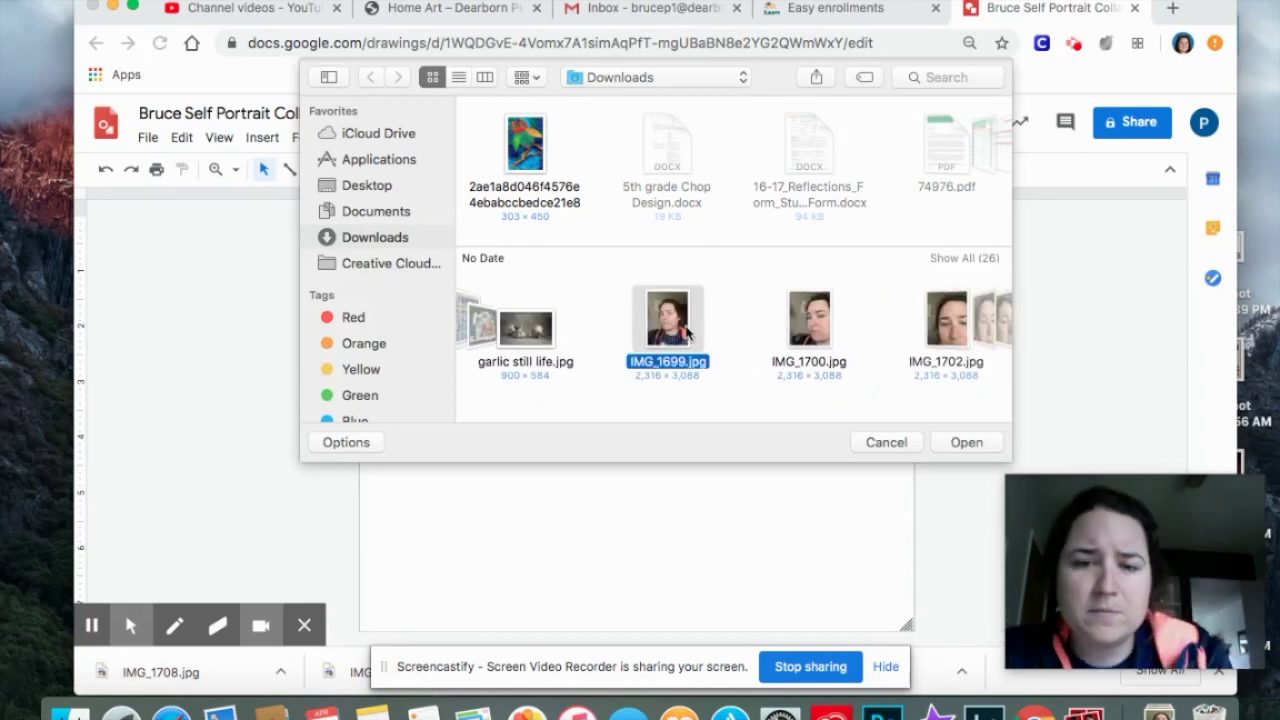
scroll(778, 340, "right", 3)
scroll(778, 340, "right", 10)
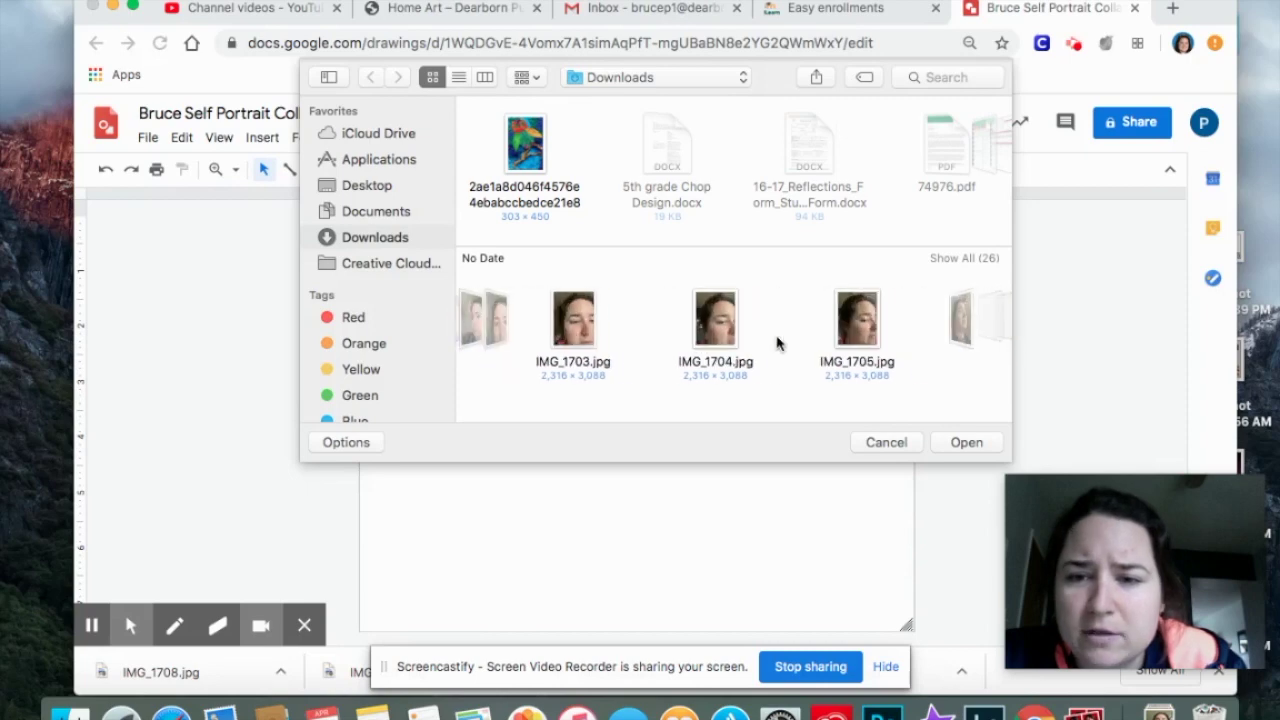
scroll(778, 340, "right", 3)
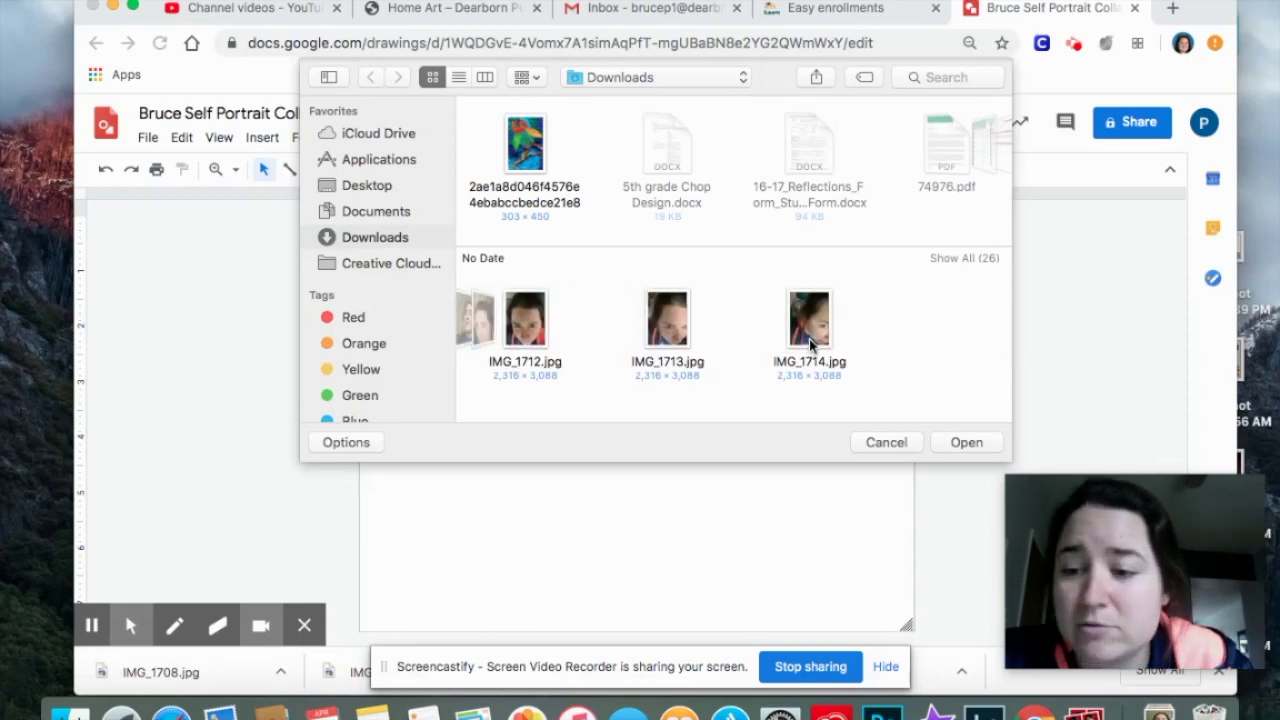
left_click(815, 336)
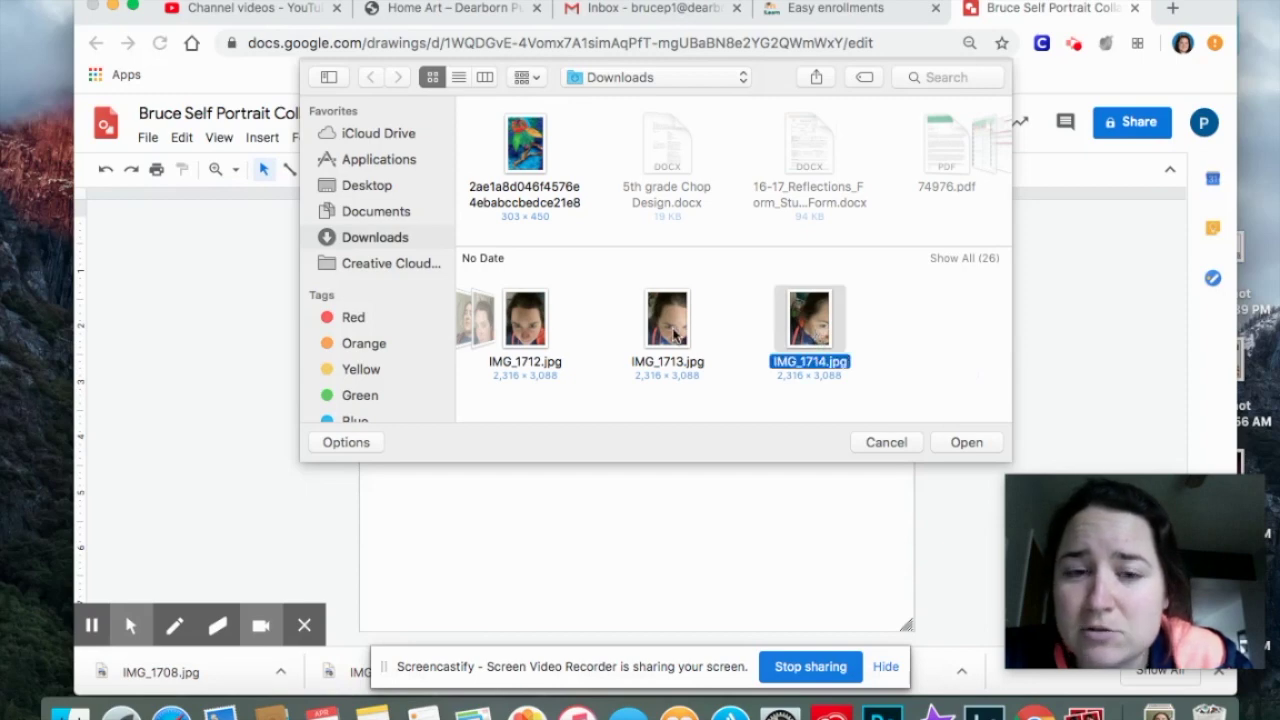
scroll(570, 328, "left", 4)
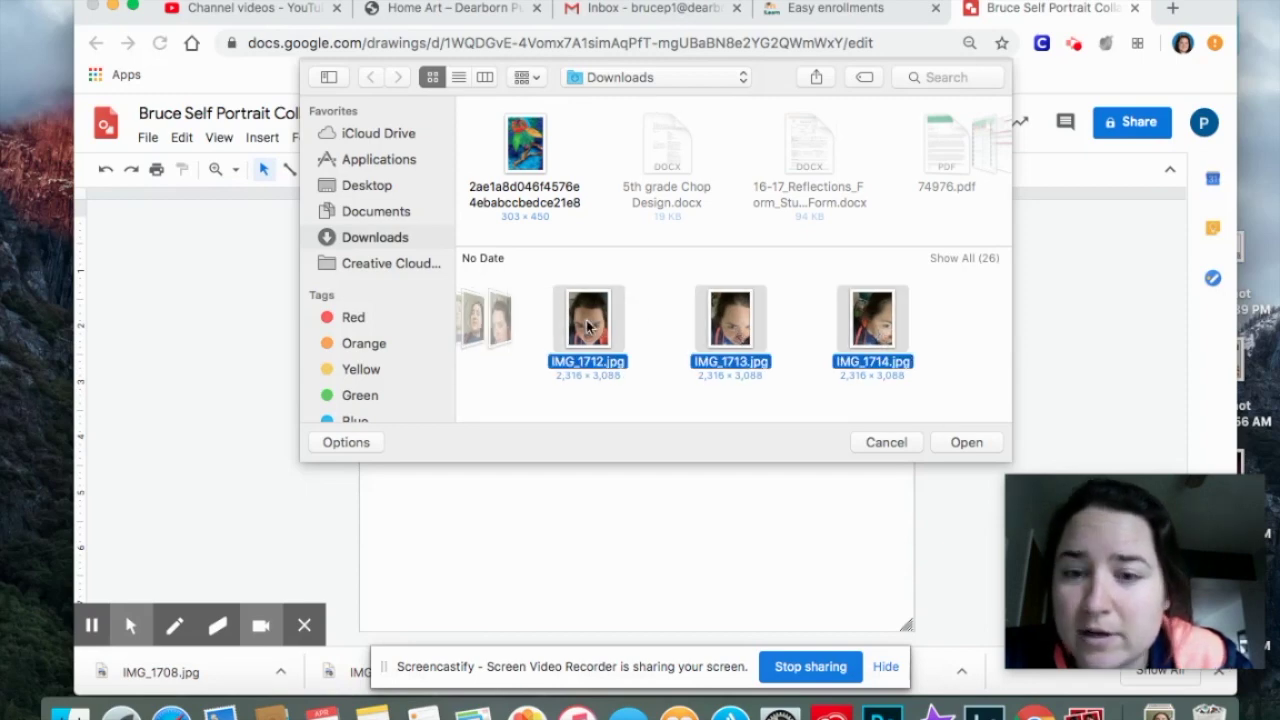
left_click(660, 322, "shift")
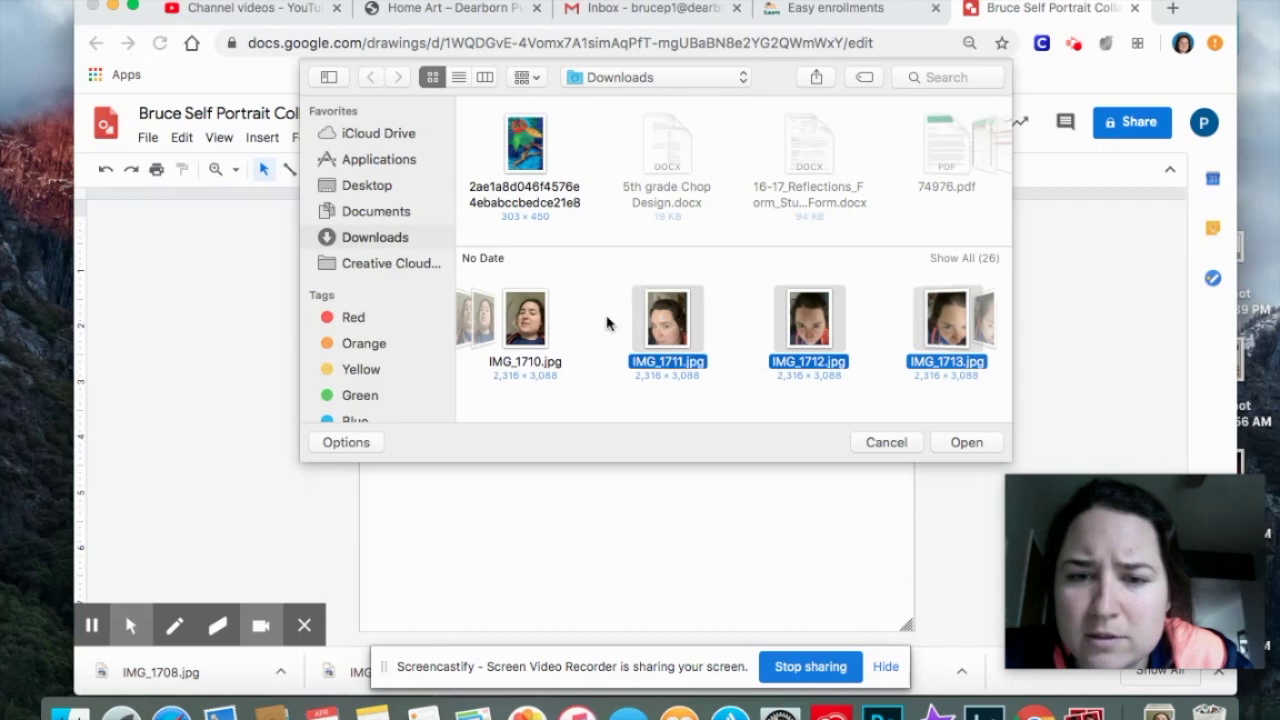
scroll(612, 320, "left", 2)
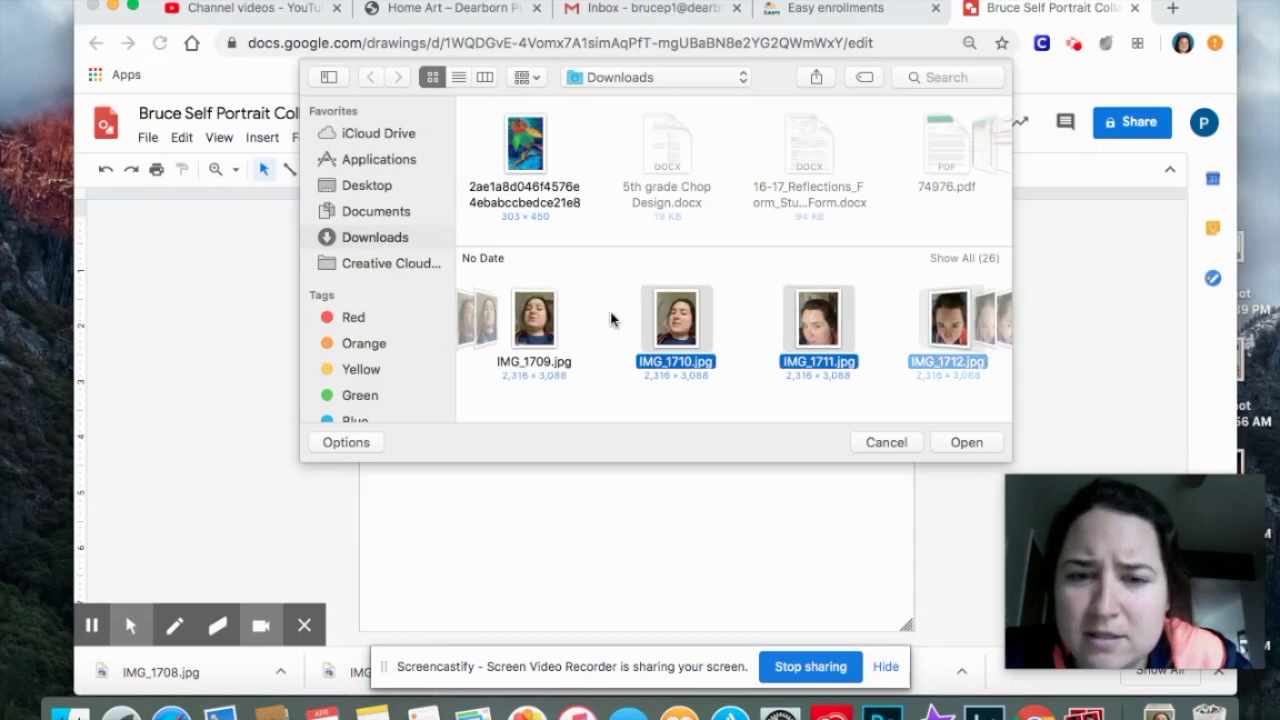
left_click(538, 328, "shift")
scroll(612, 333, "left", 10)
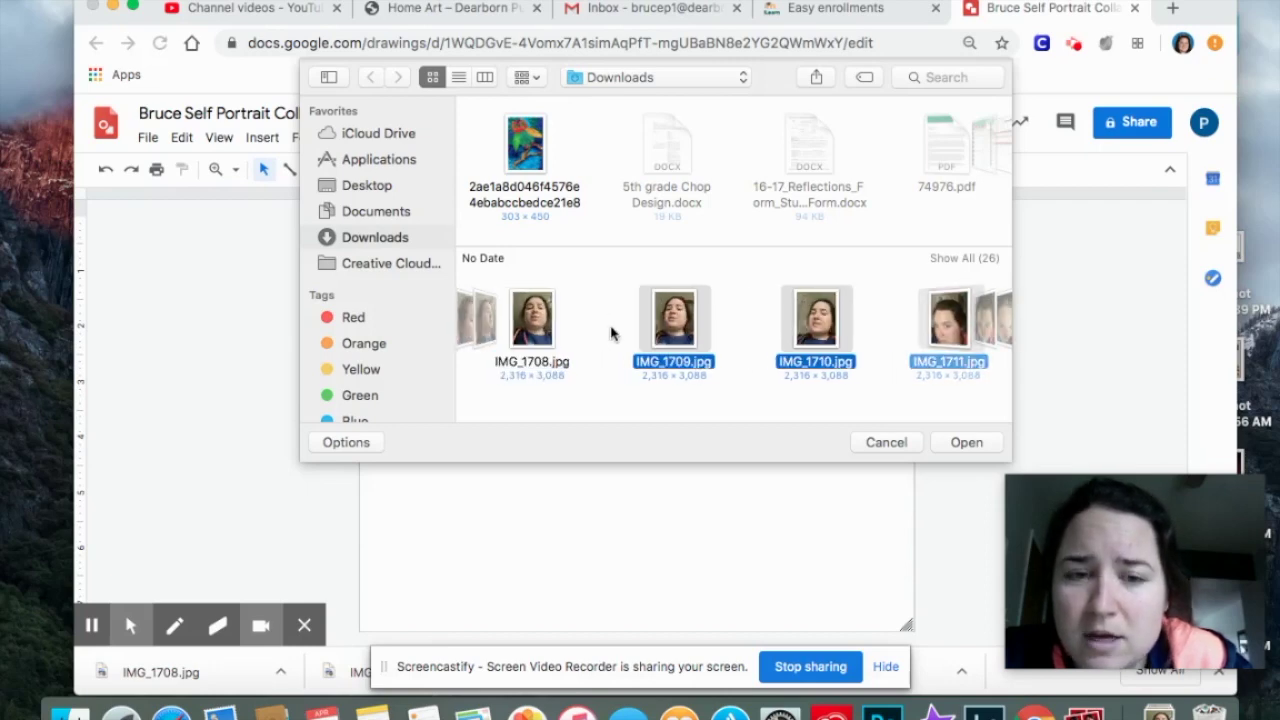
scroll(955, 330, "right", 3)
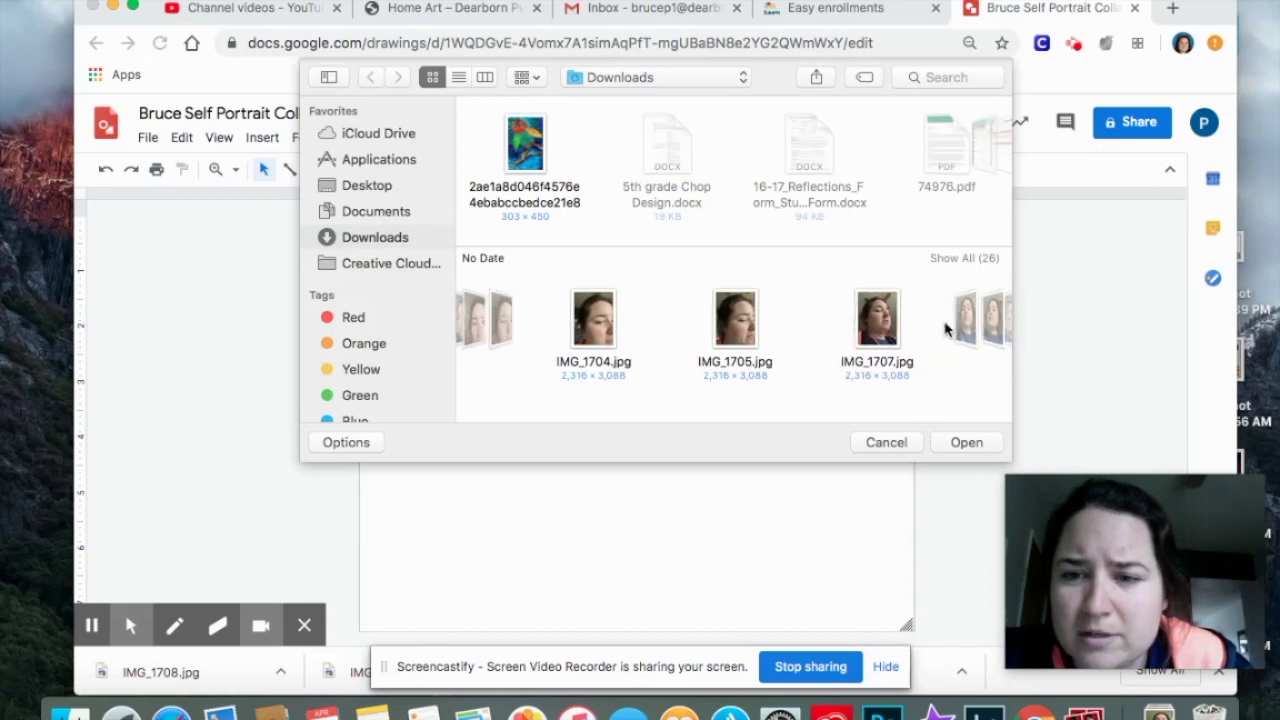
left_click(812, 330)
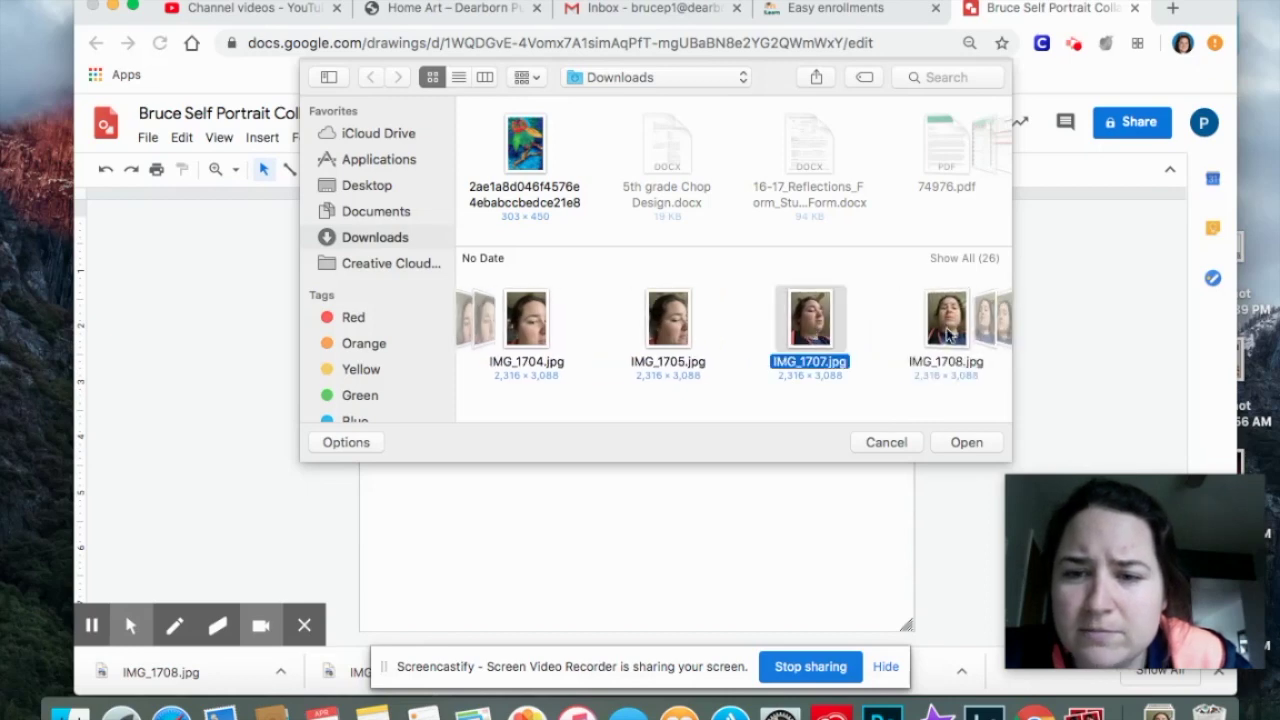
Add IMG_1708, IMG_1705 and IMG_1704 down to IMG_1699 to the selection, then insert them
scroll(945, 335, "right", 2)
left_click(945, 330, "super")
left_click(809, 330, "super")
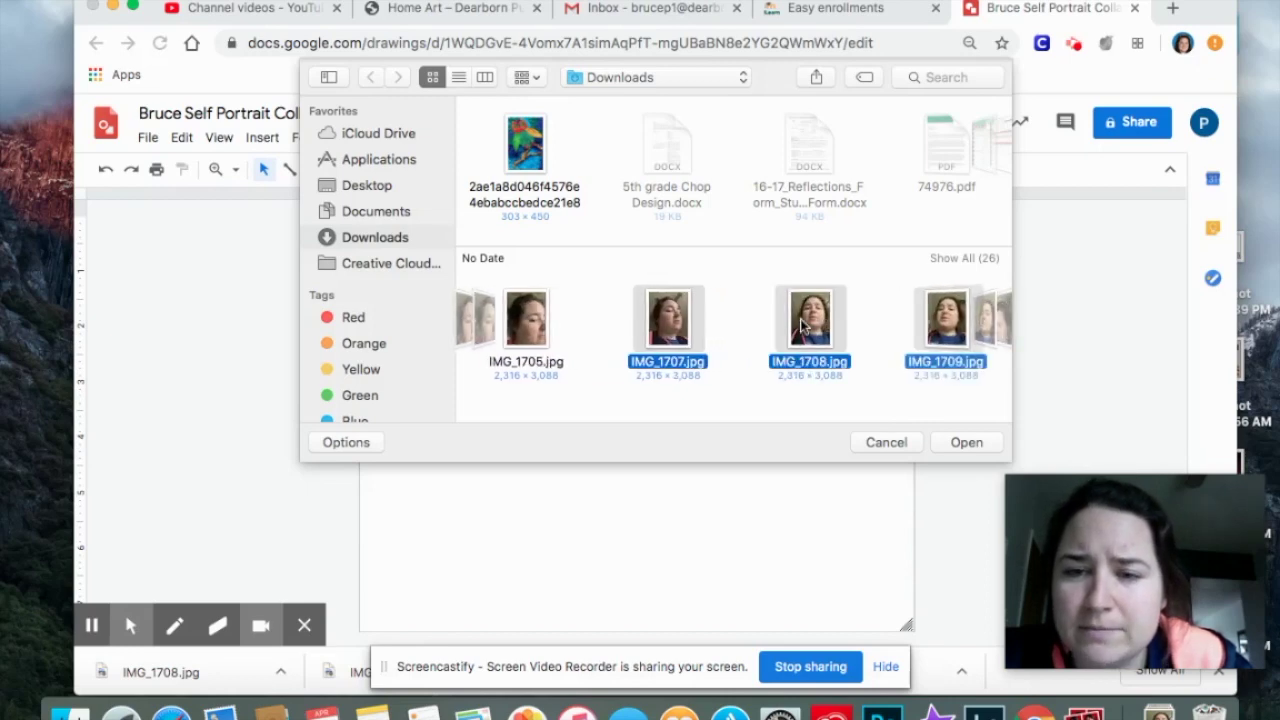
left_click(527, 330, "super")
scroll(576, 325, "left", 2)
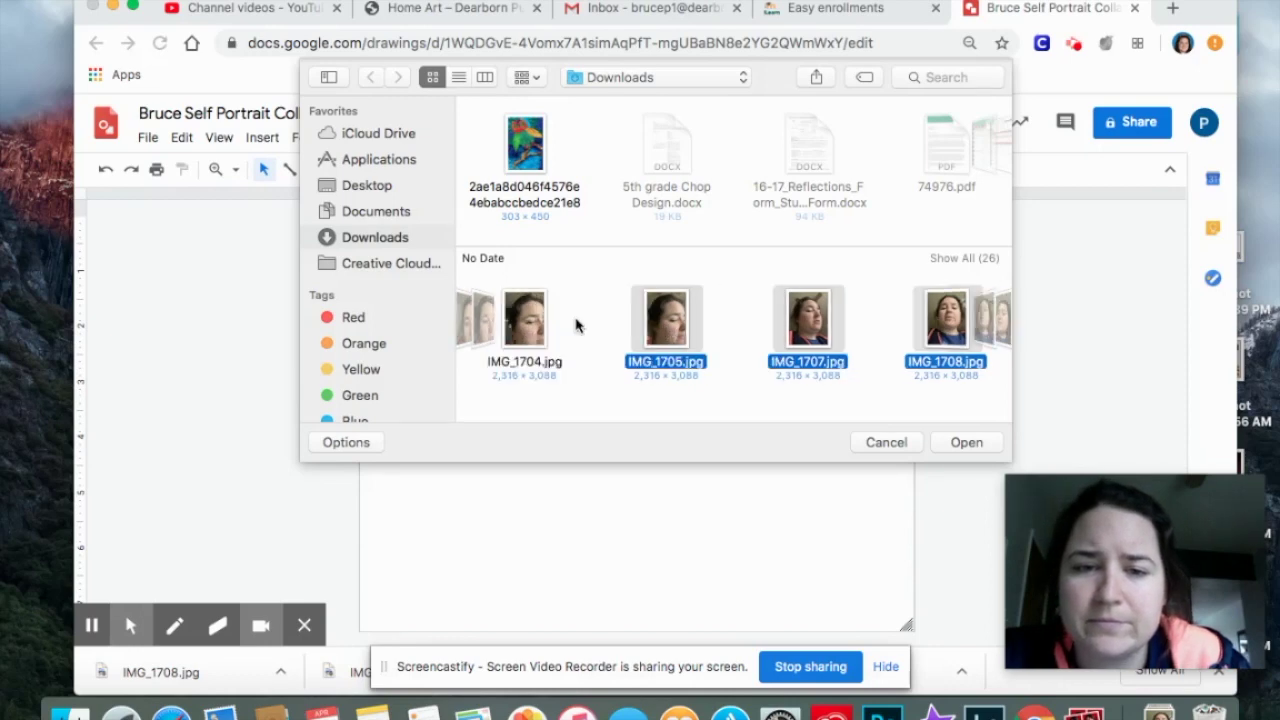
left_click(669, 322, "super")
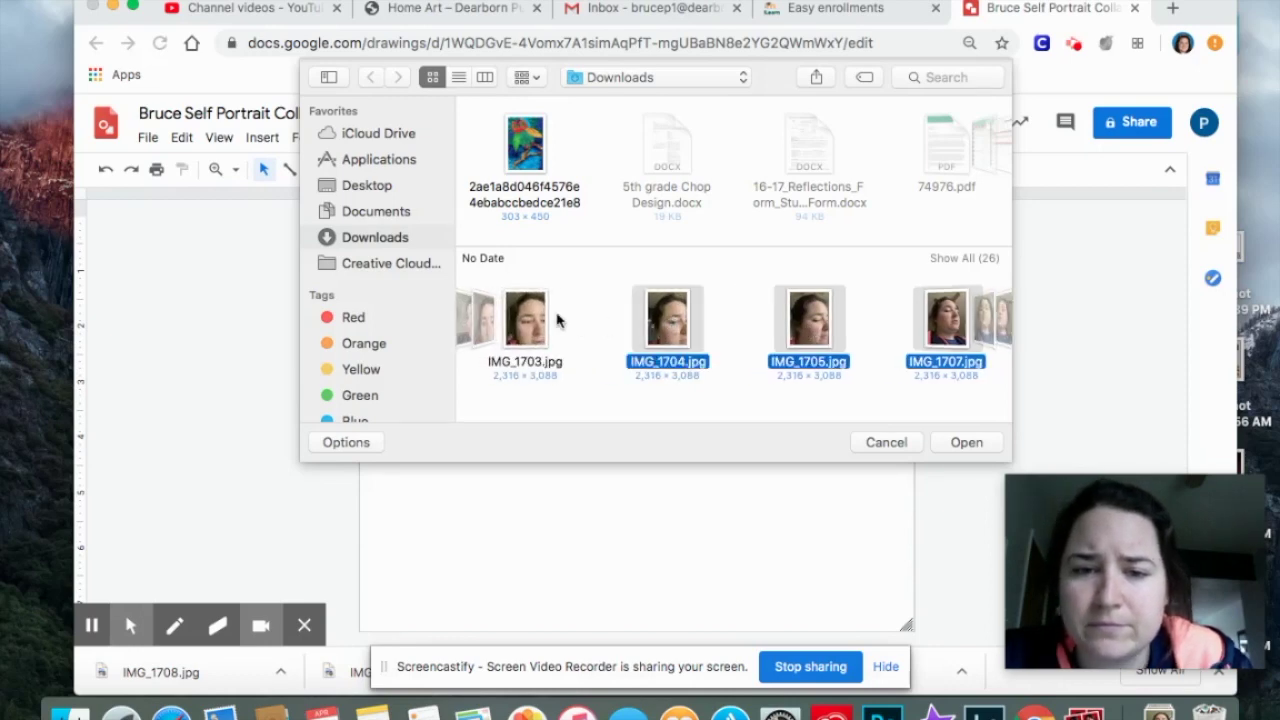
left_click(535, 323, "super")
scroll(575, 323, "left", 3)
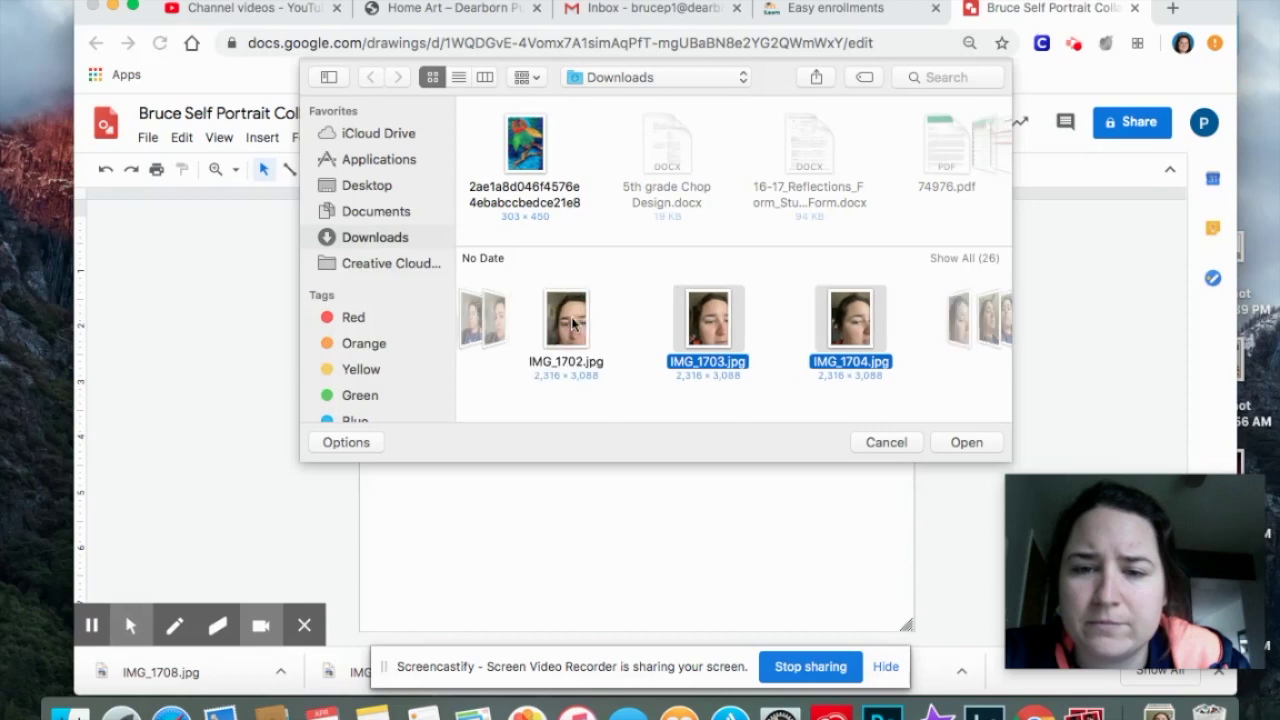
left_click(669, 322, "super")
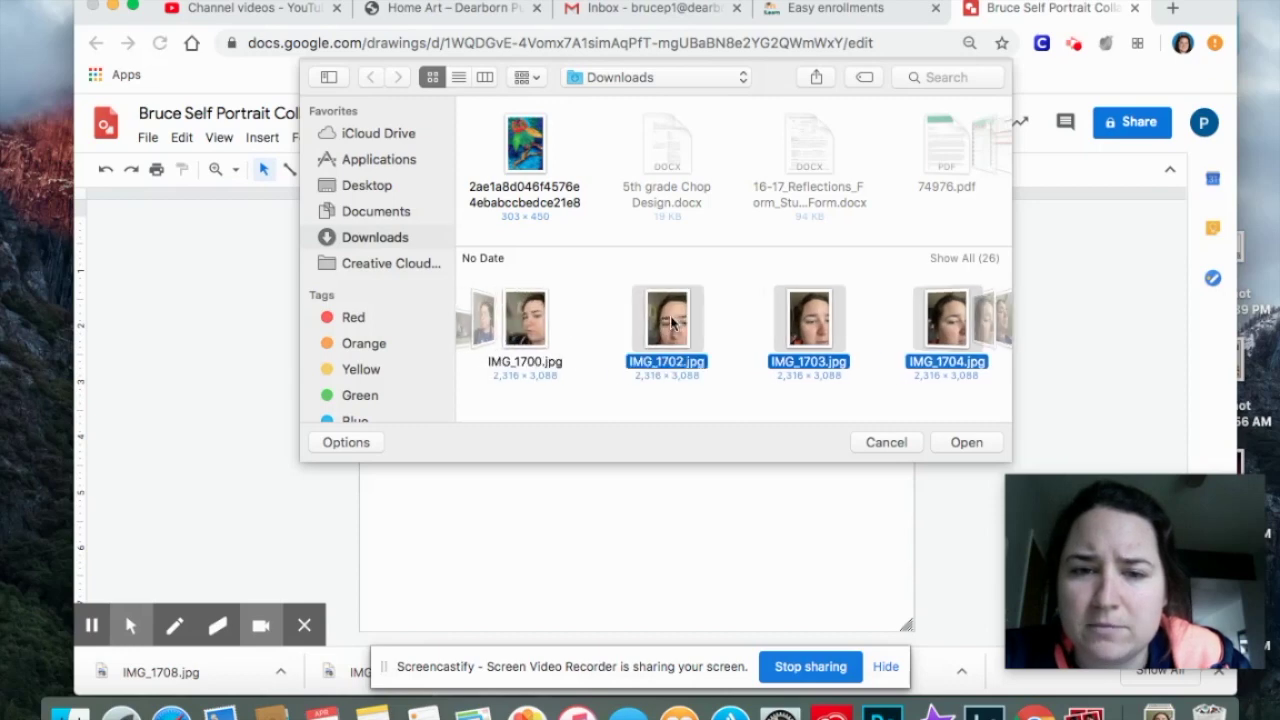
left_click(540, 333, "super")
scroll(563, 320, "left", 2)
left_click(563, 320, "super")
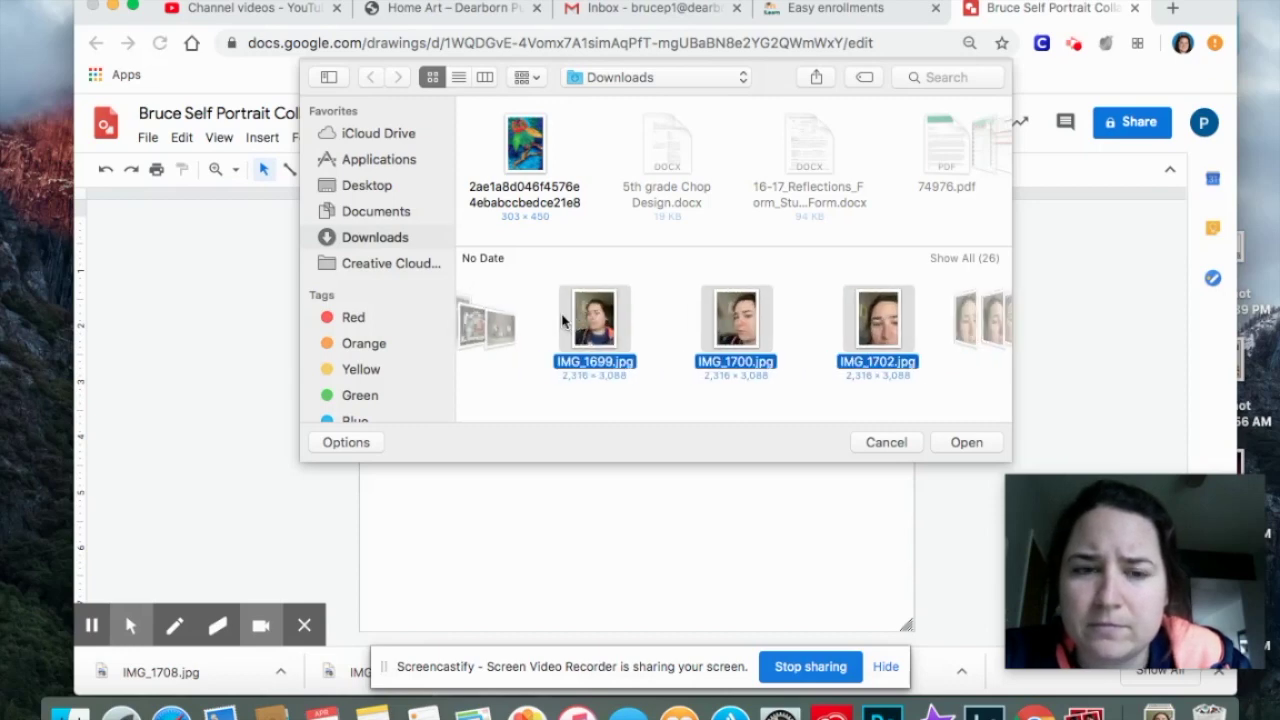
scroll(563, 320, "left", 2)
left_click(967, 443)
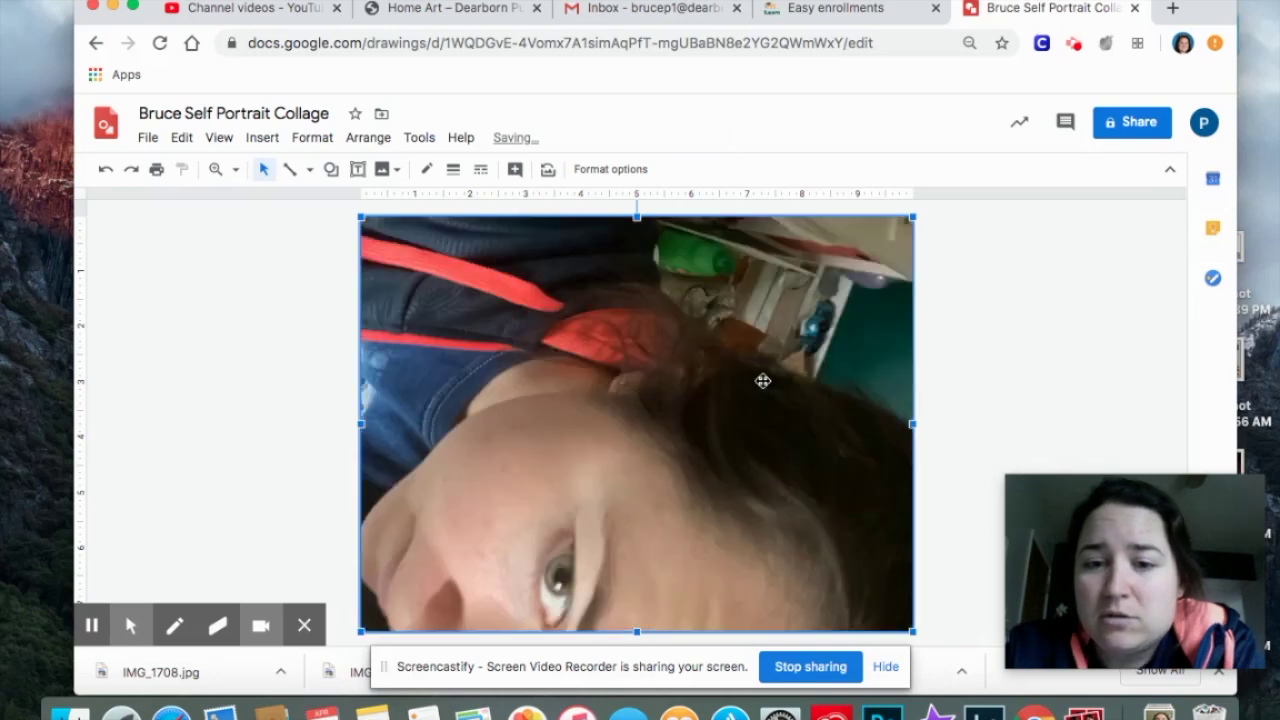
Shrink the top three stacked selfies toward the lower right corner of the page
left_click(1037, 359)
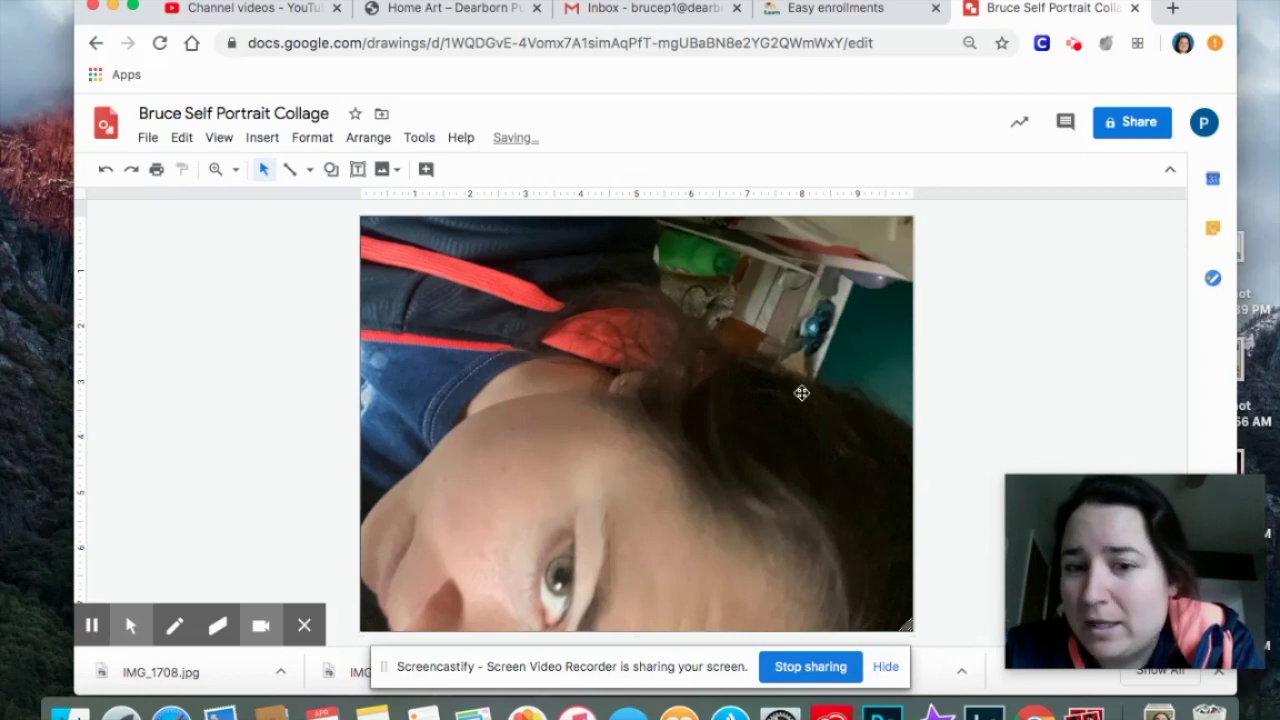
left_click(541, 319)
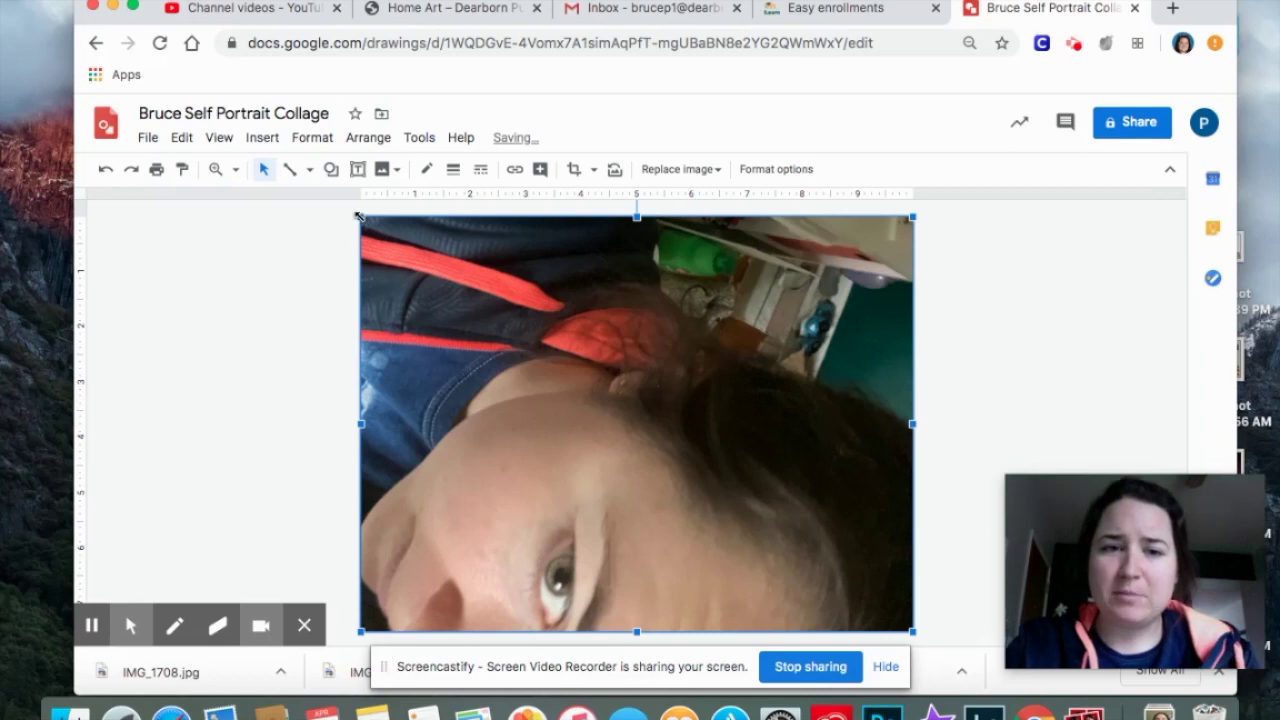
left_click_drag(360, 216, 586, 434)
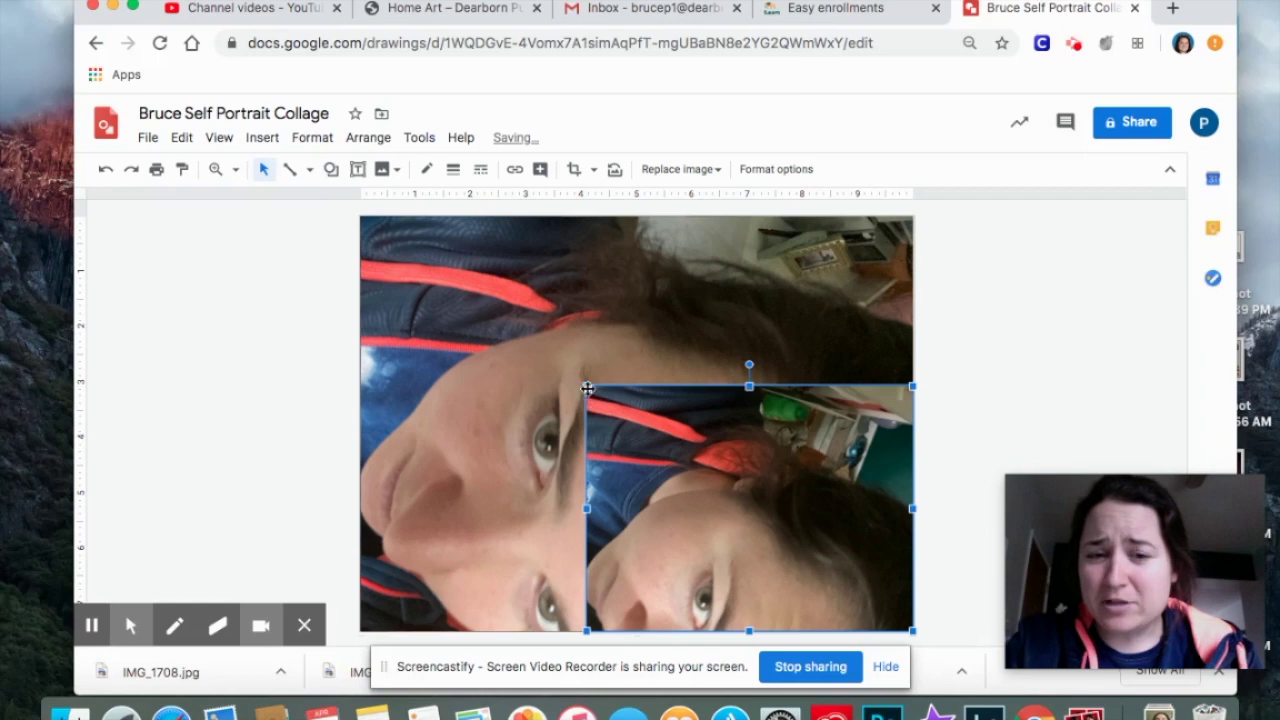
left_click(584, 384)
left_click_drag(598, 392, 728, 492)
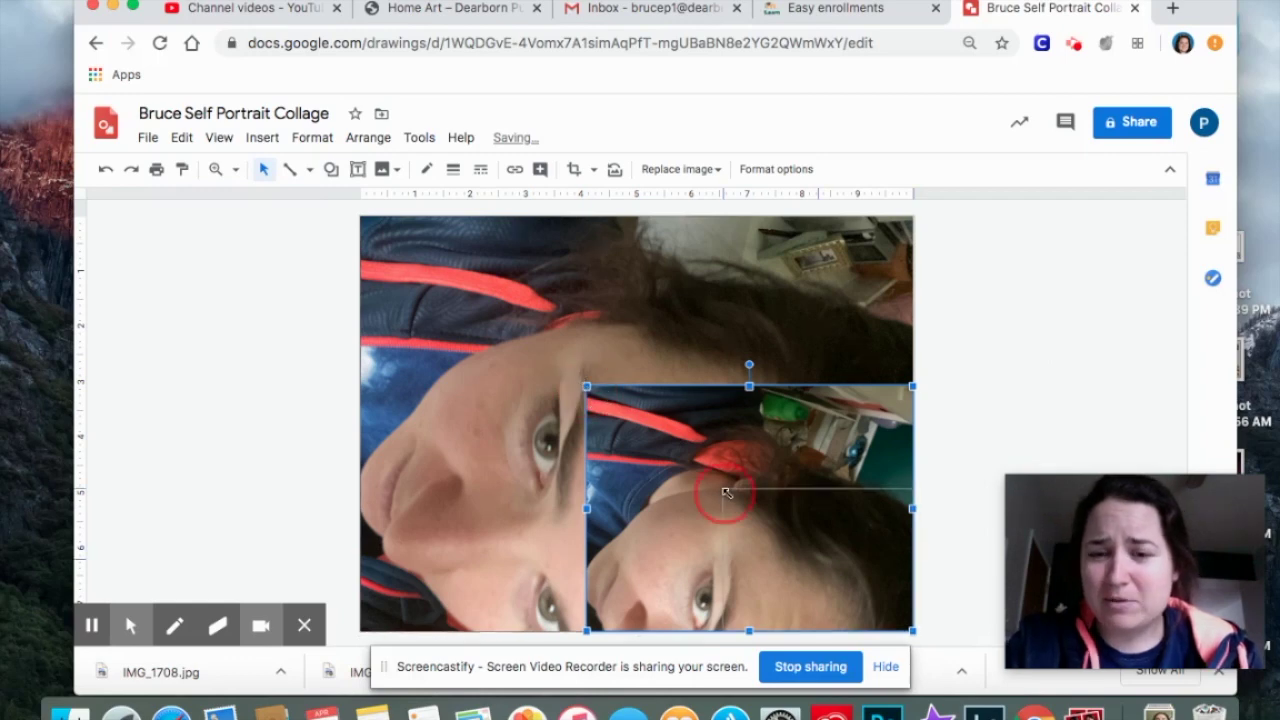
left_click(571, 423)
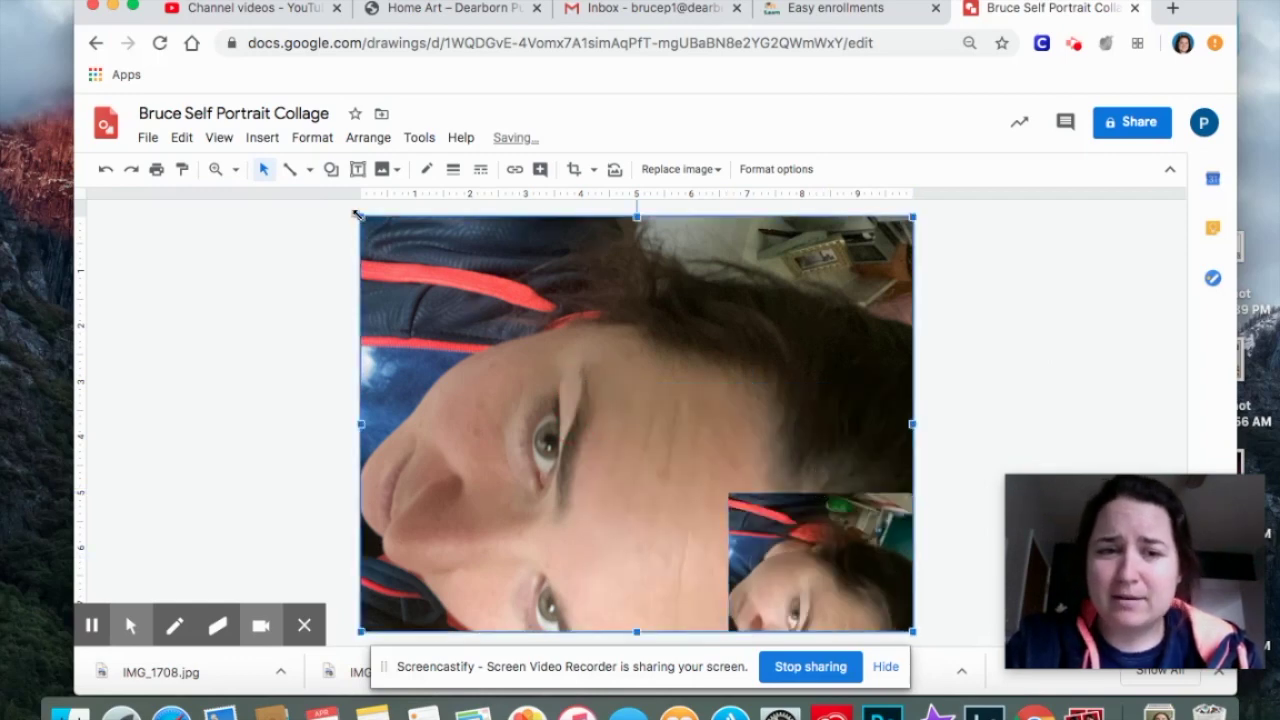
left_click_drag(360, 216, 620, 413)
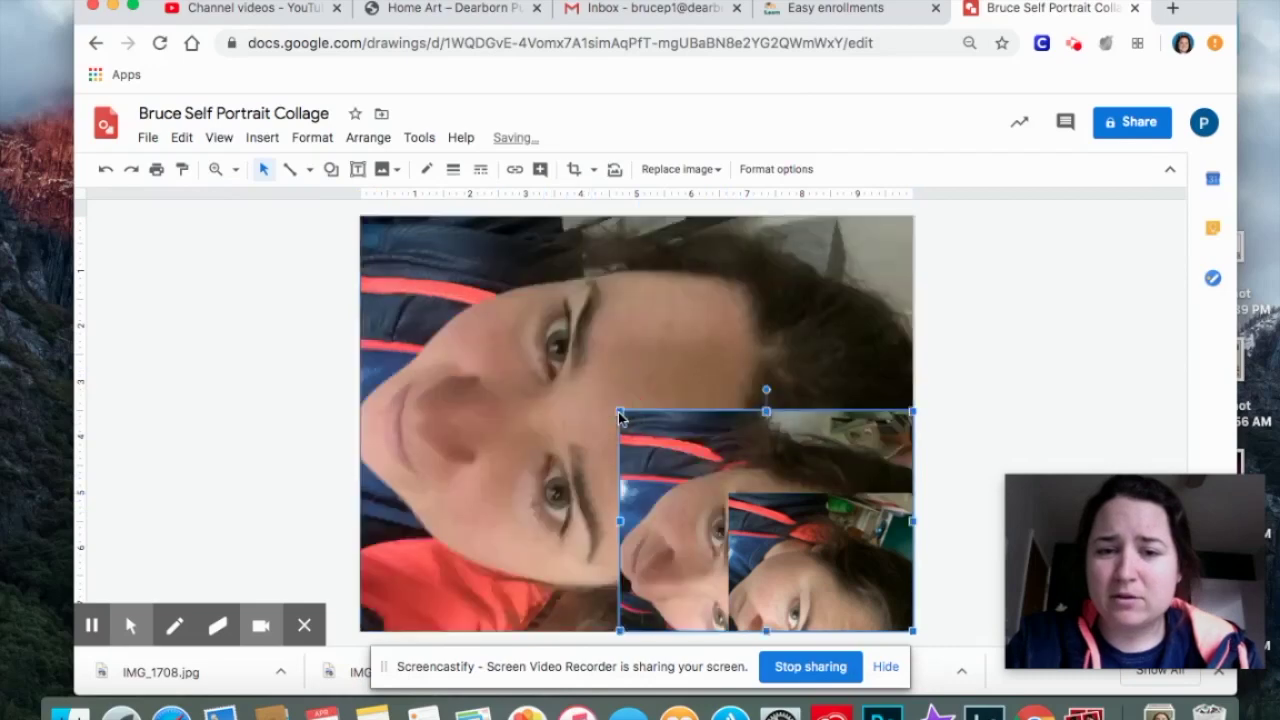
left_click(463, 331)
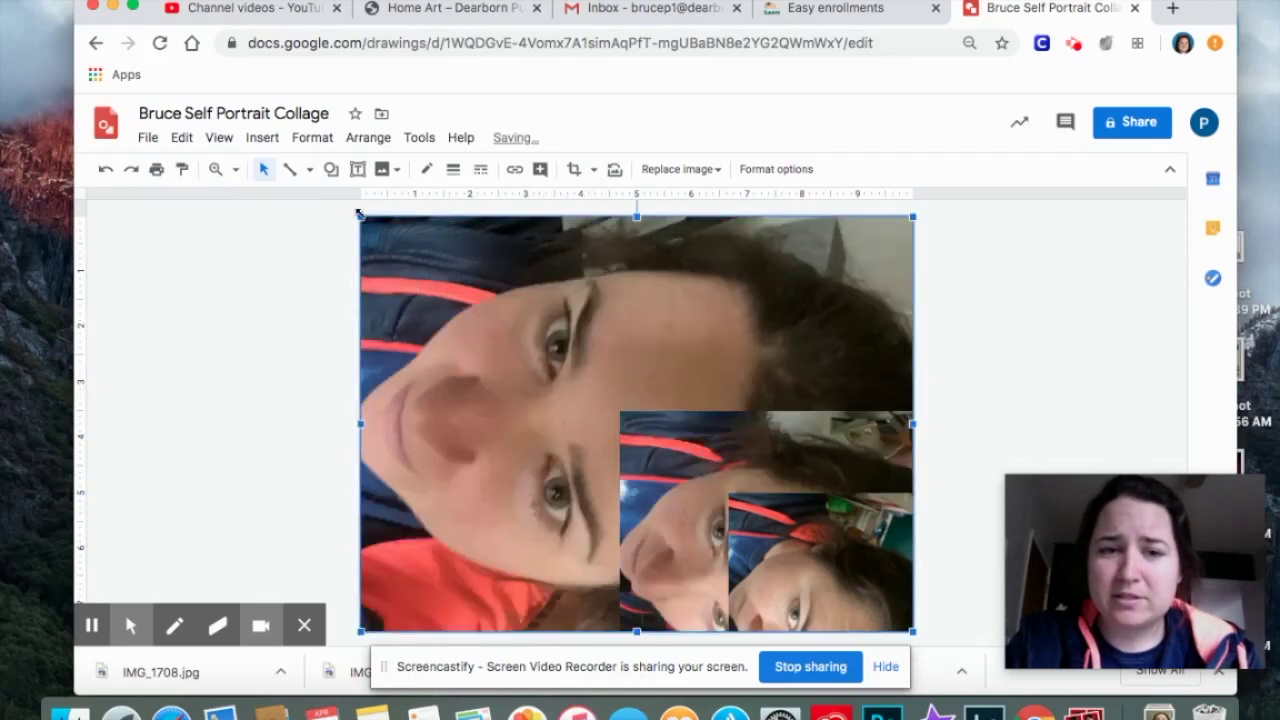
left_click_drag(360, 216, 487, 312)
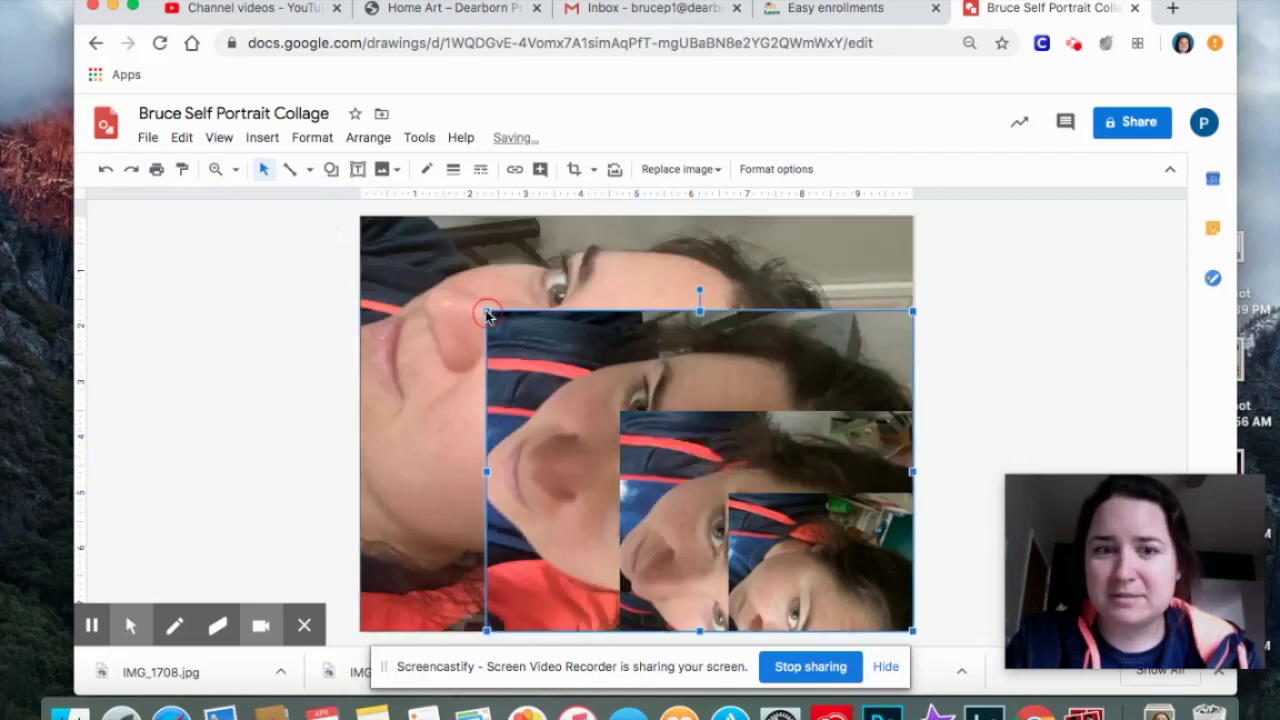
Move the smallest selfie beside the page's right edge and tilt it
left_click(791, 537)
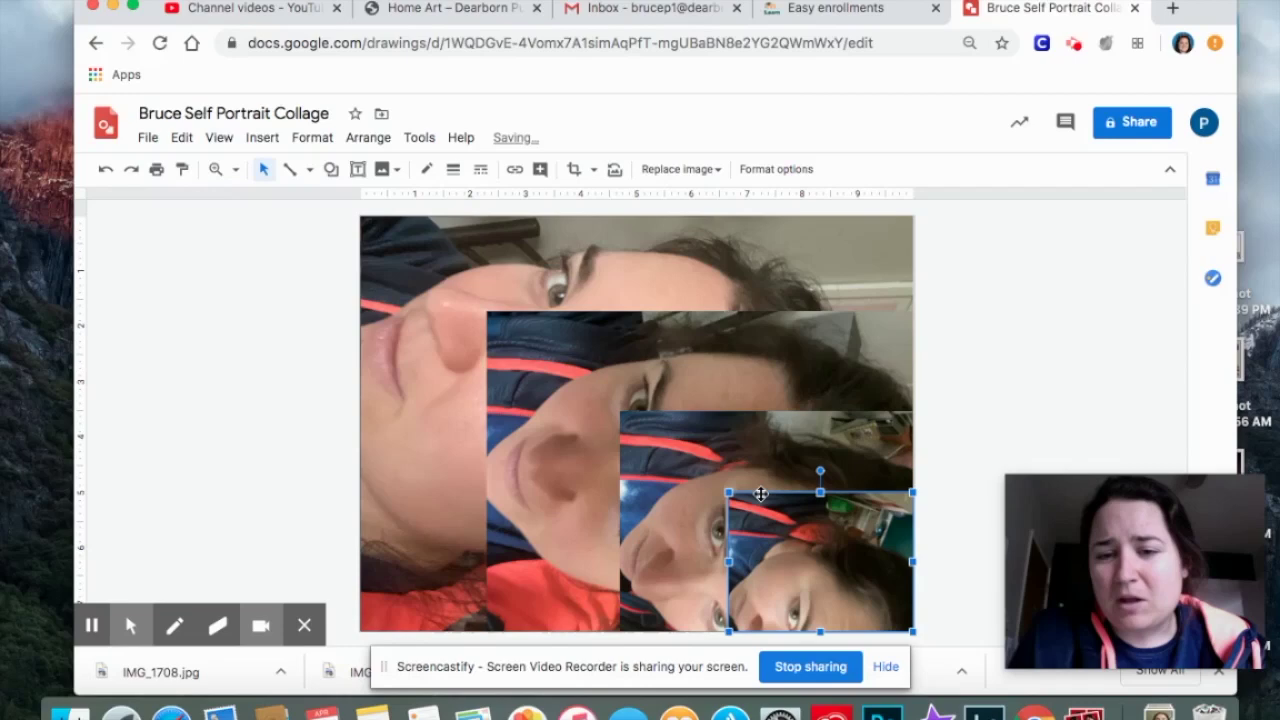
left_click(938, 384)
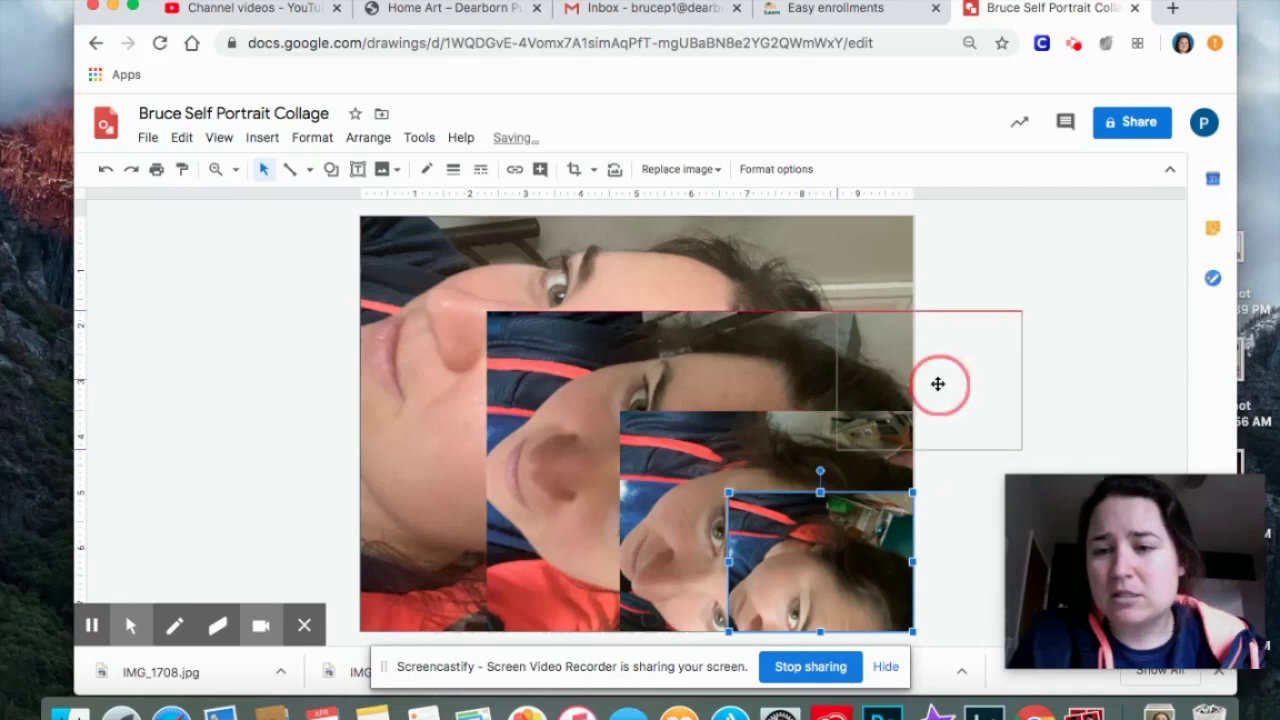
left_click_drag(938, 384, 936, 382)
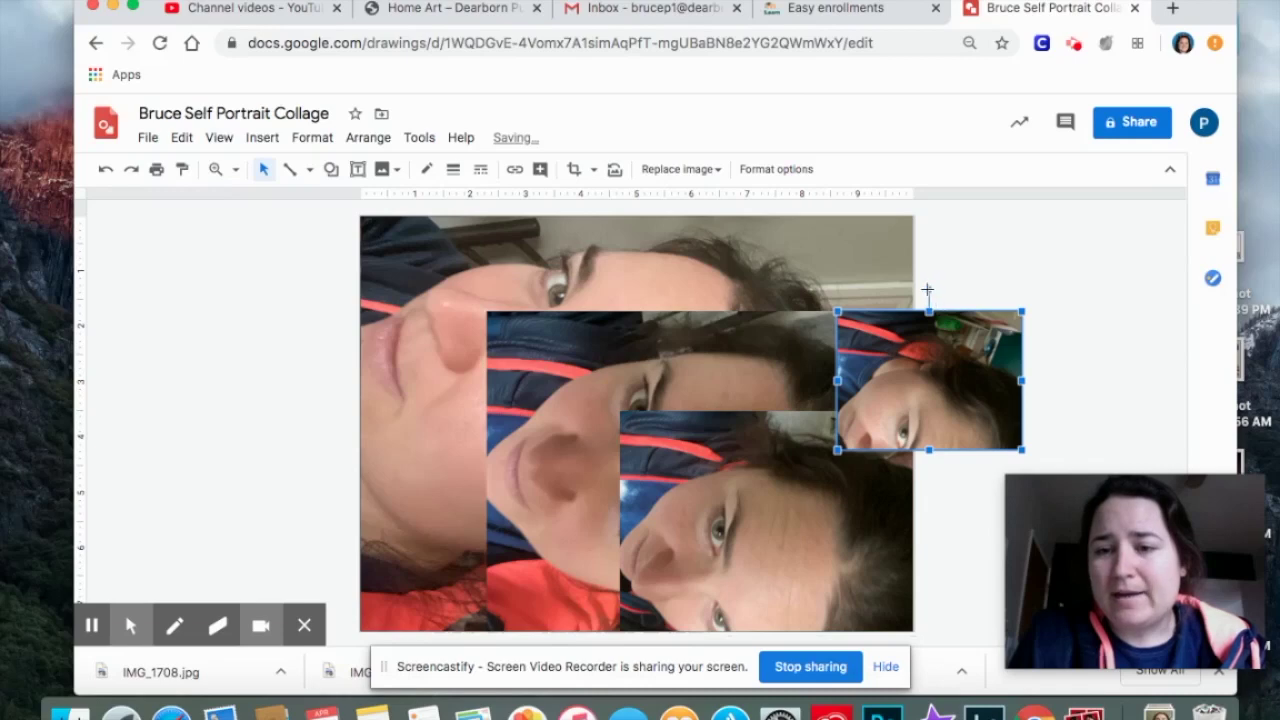
left_click_drag(929, 291, 836, 394)
Rotate the lower-middle and middle selfies upright, shrink the middle one, and shift the tilted face left
left_click(774, 534)
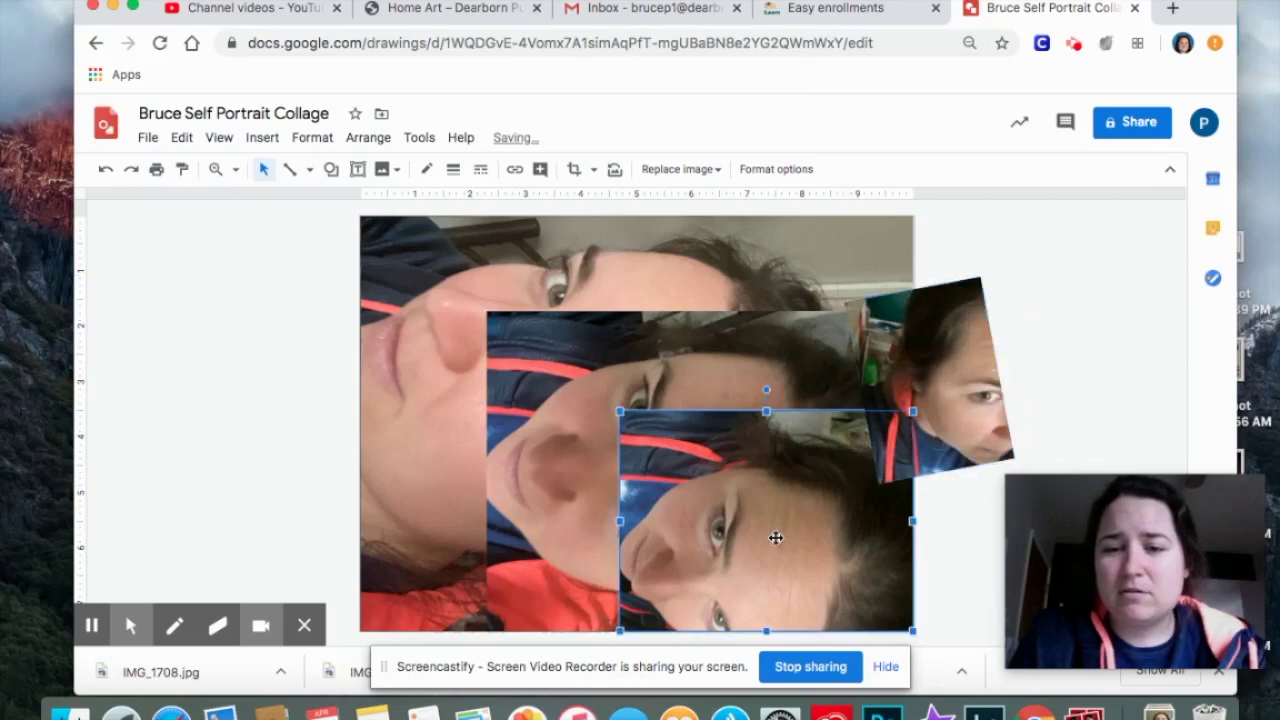
left_click_drag(767, 386, 647, 507)
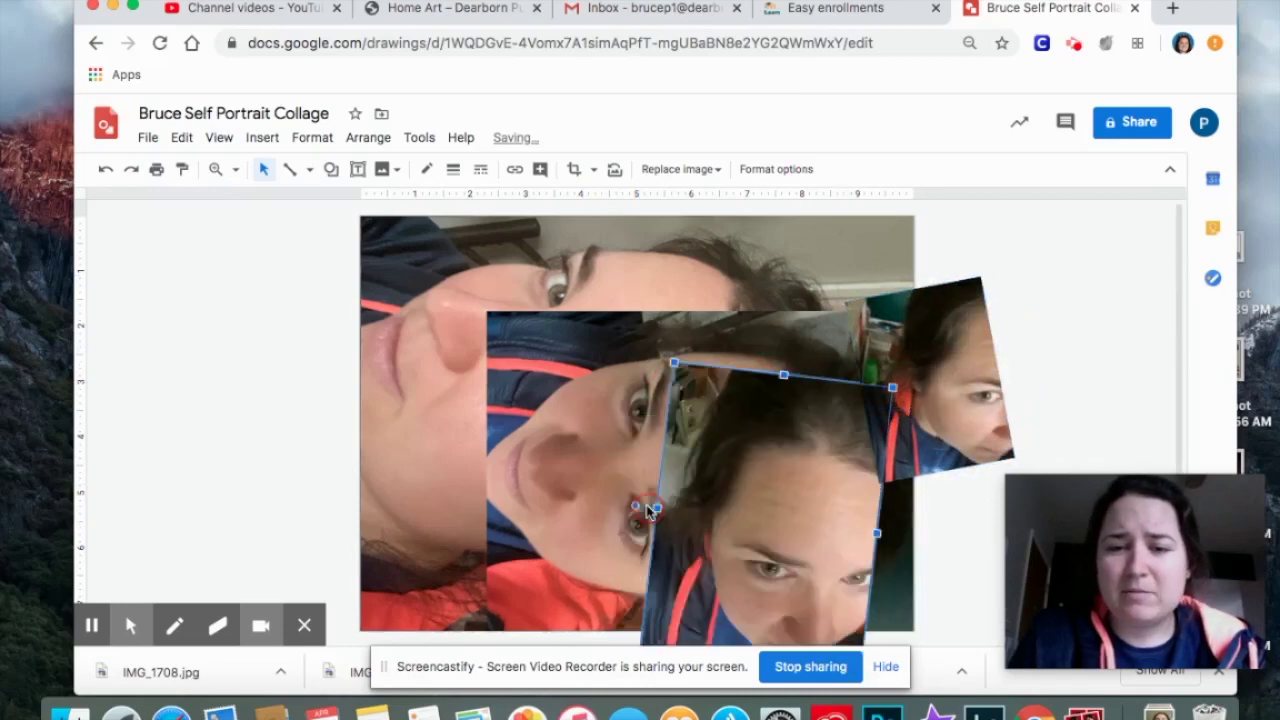
left_click(563, 457)
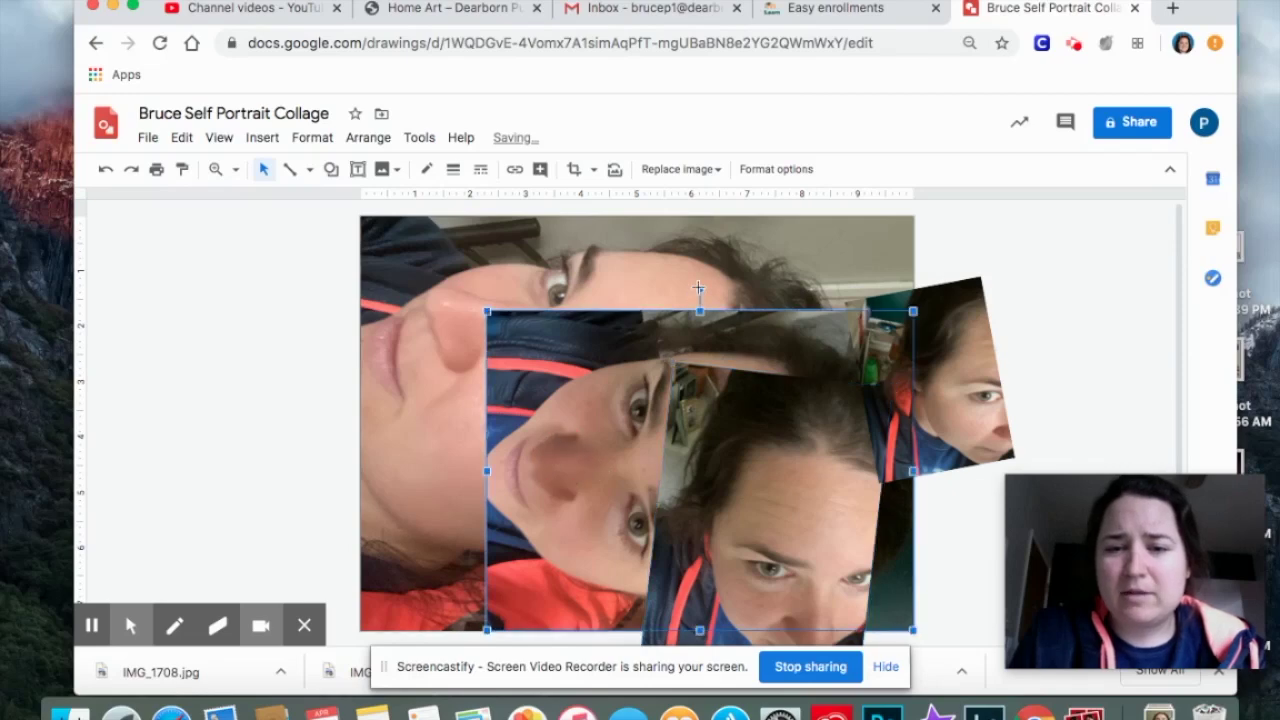
left_click_drag(698, 288, 537, 481)
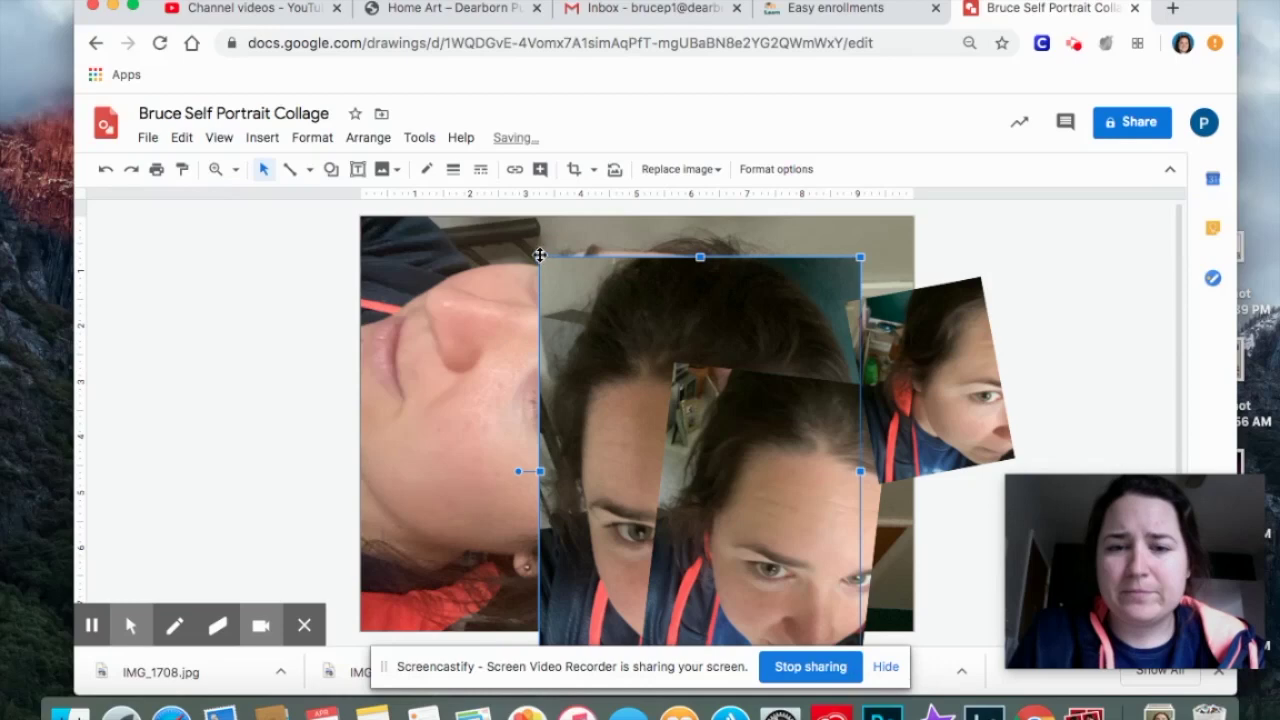
left_click_drag(537, 256, 680, 396)
left_click_drag(736, 474, 498, 395)
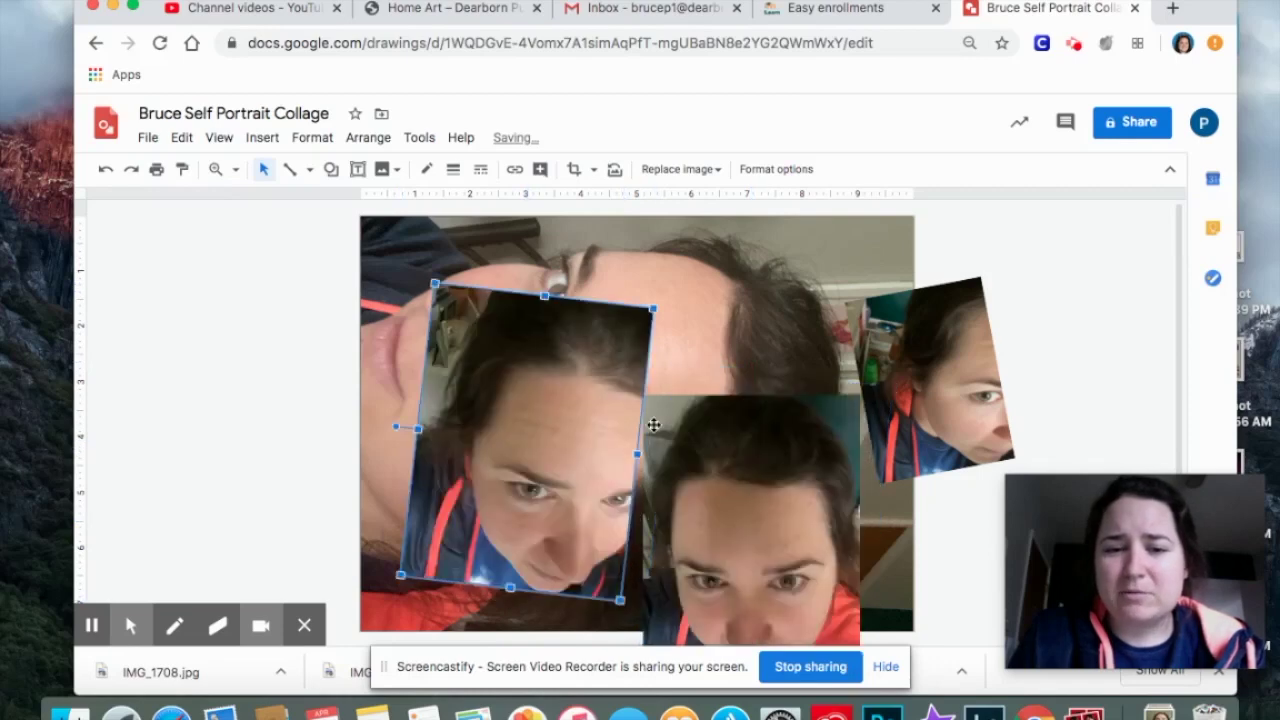
Move the upright face selfie up and to the left over the tilted one
left_click(726, 484)
left_click_drag(699, 449, 629, 367)
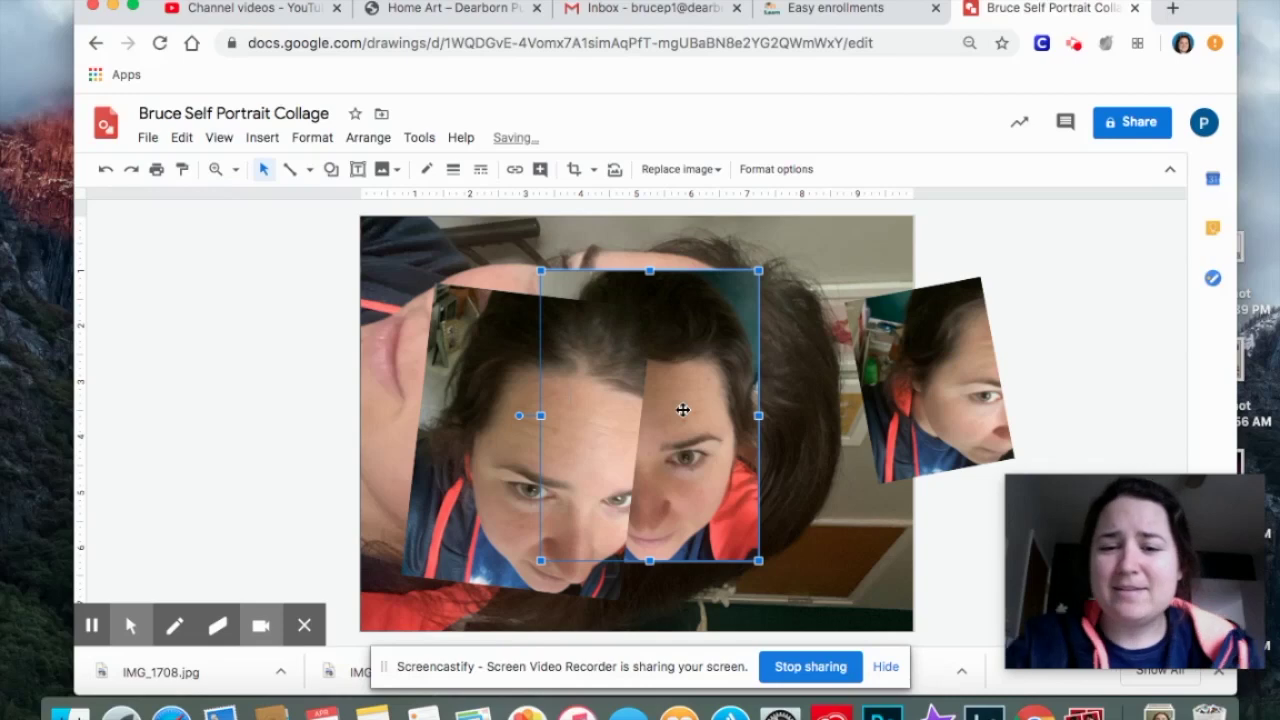
left_click(509, 475)
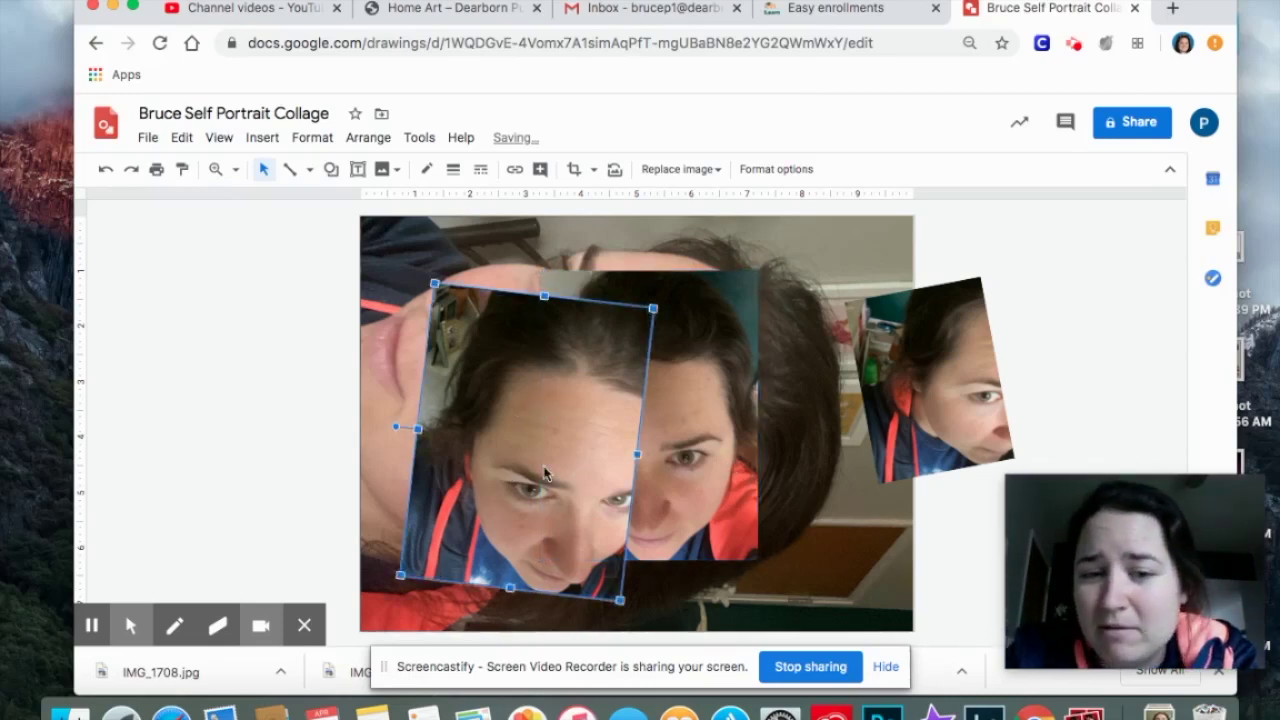
left_click(706, 460)
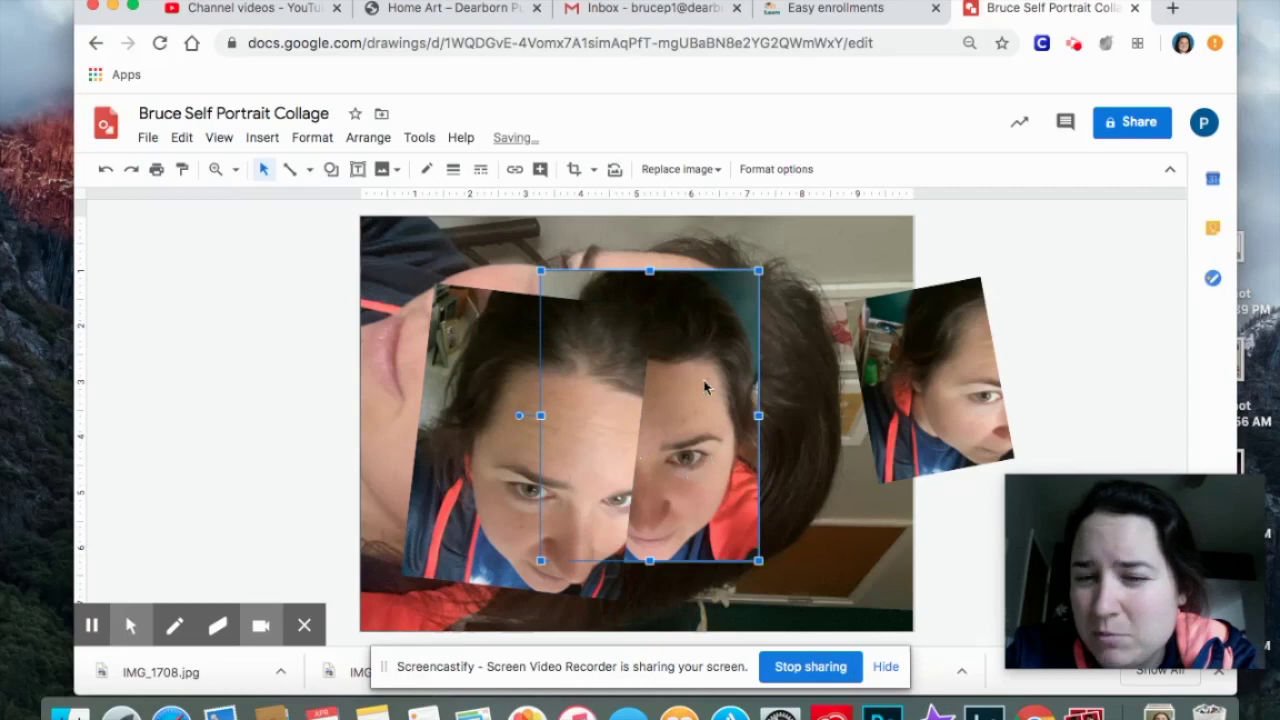
Apply Order > Bring to front to the upright face photo
right_click(706, 485)
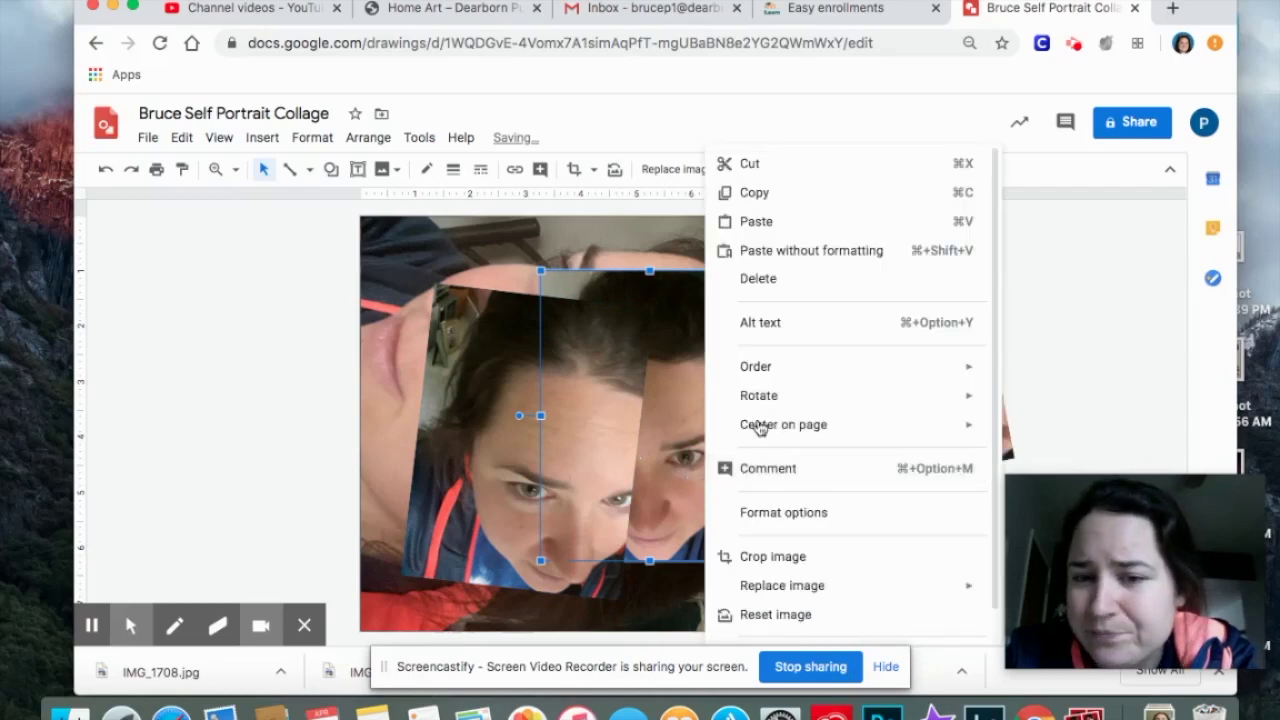
mouse_move(768, 374)
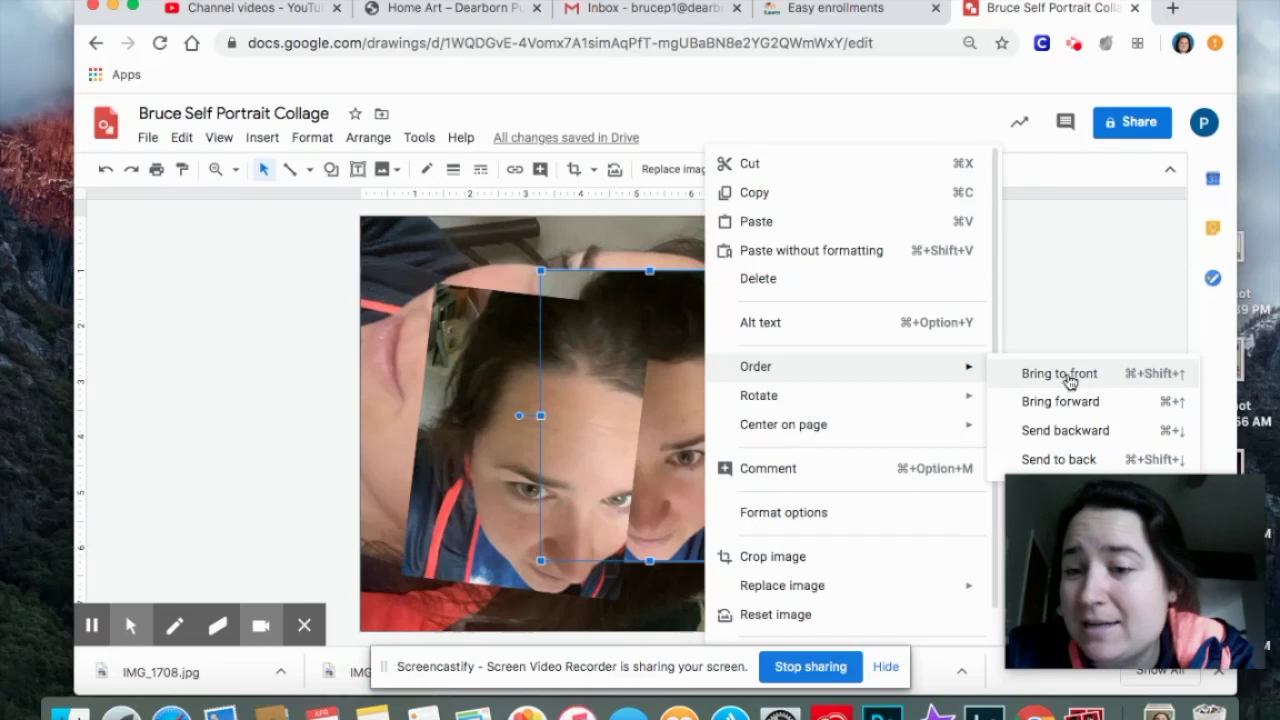
left_click(1065, 378)
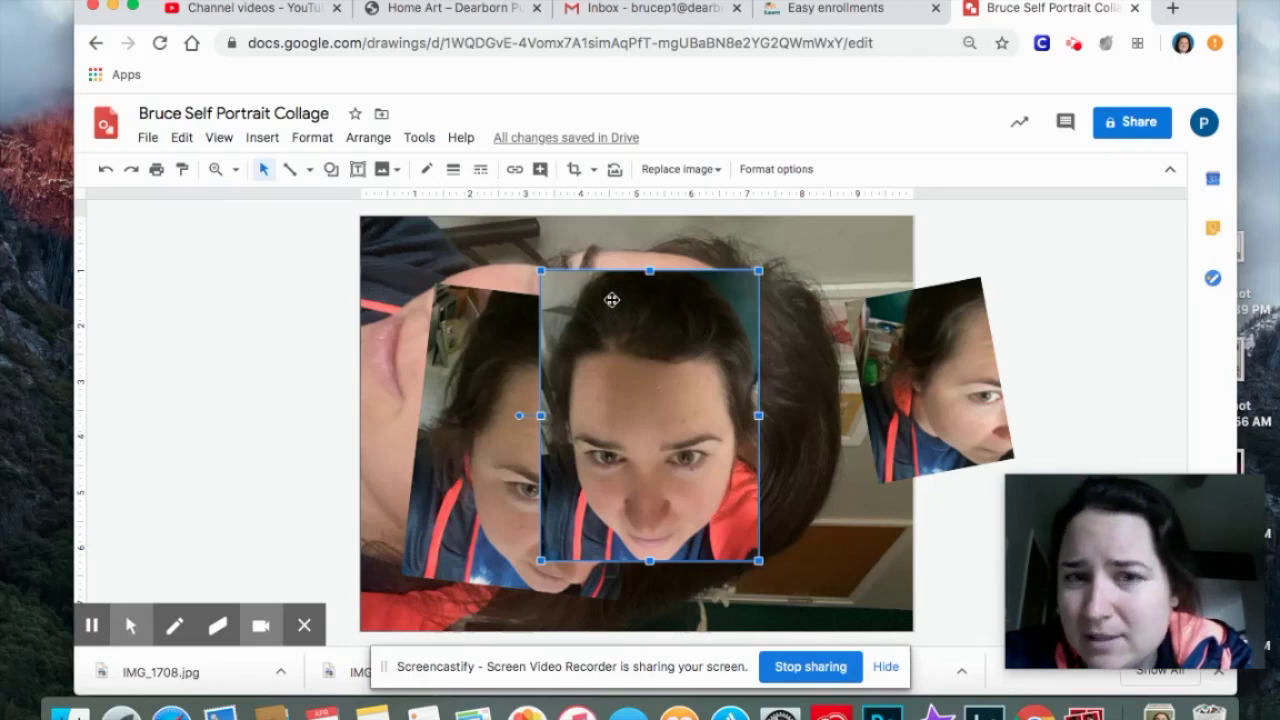
Crop both sides off the upright face photo, leaving a narrow strip, then shift it left and down
left_click(575, 172)
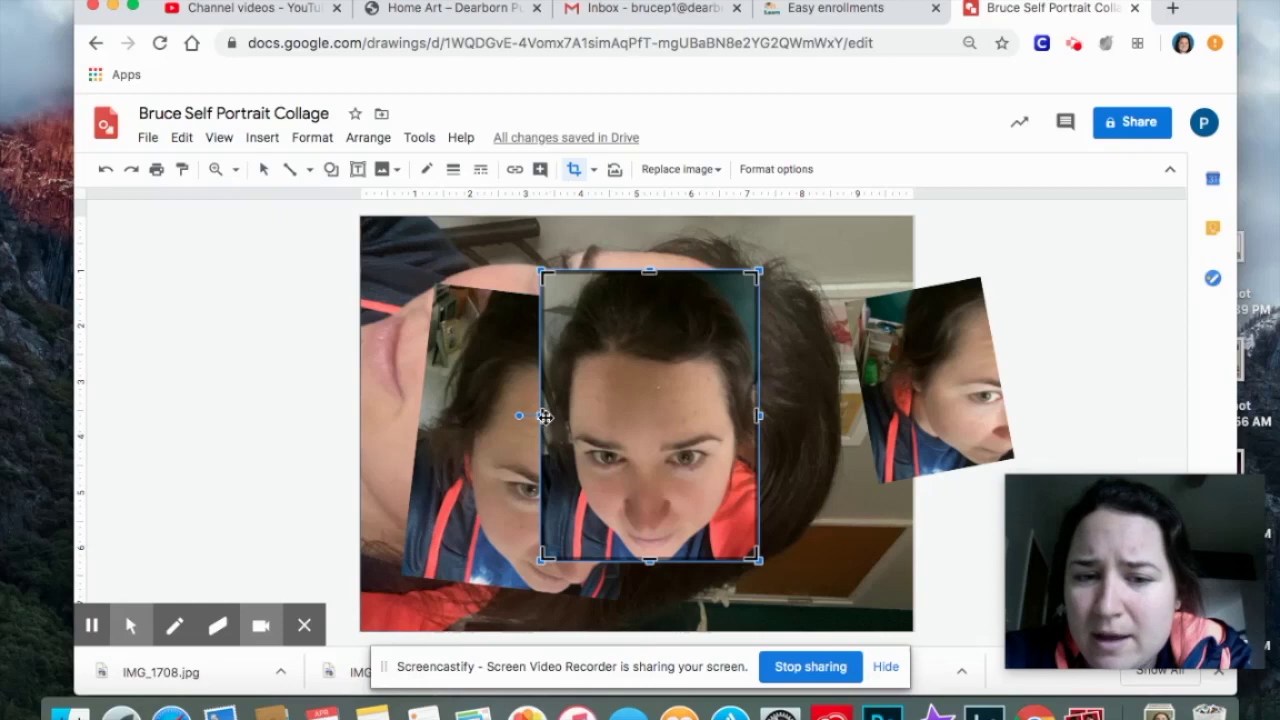
left_click_drag(541, 415, 581, 425)
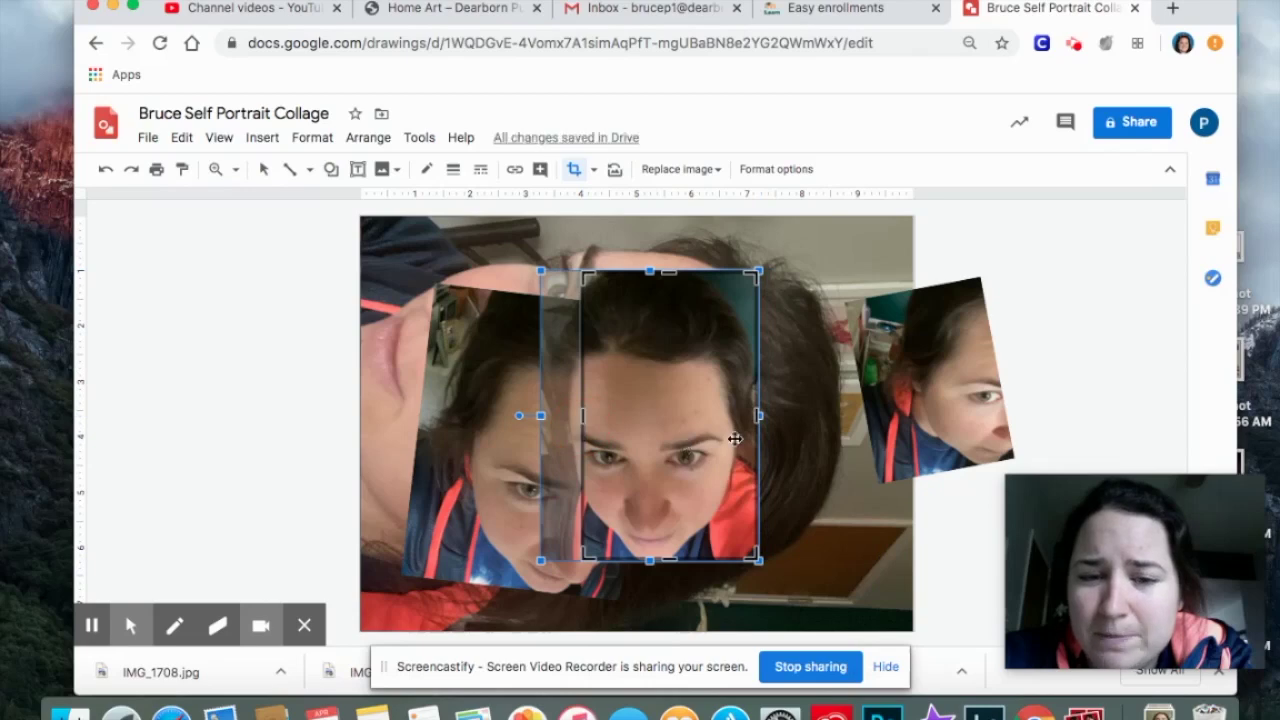
left_click_drag(758, 416, 713, 423)
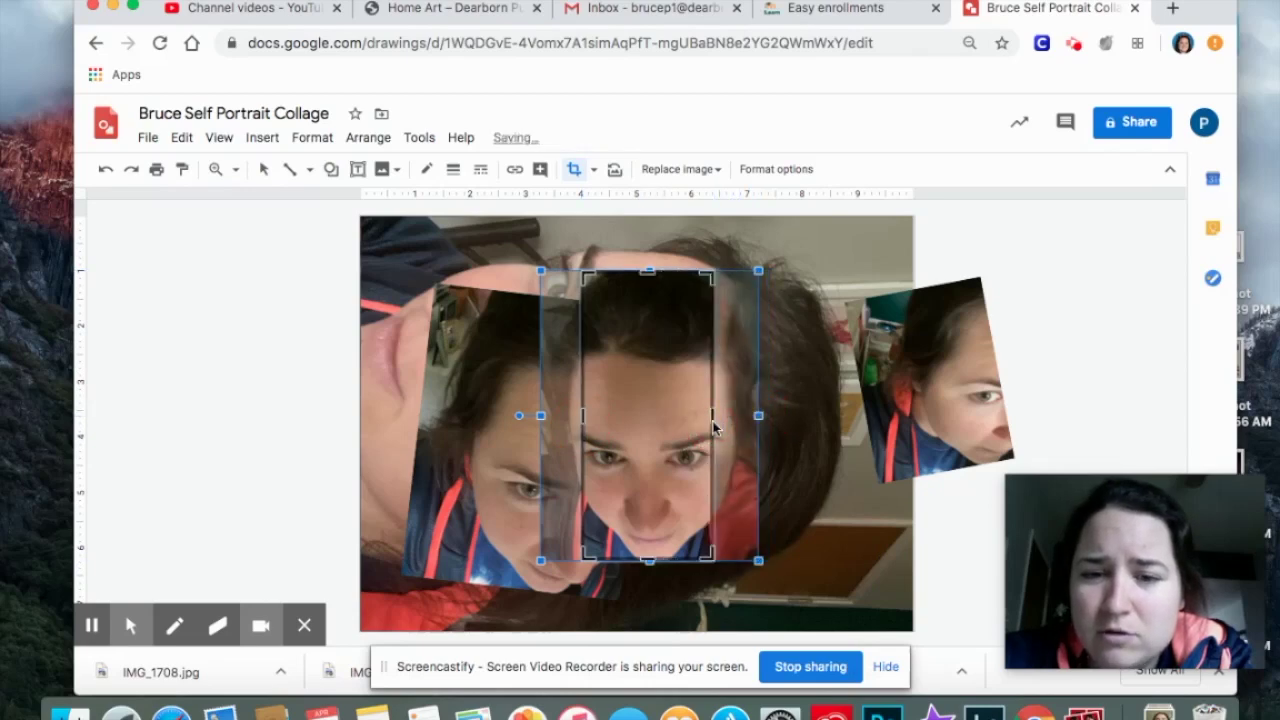
key("Return")
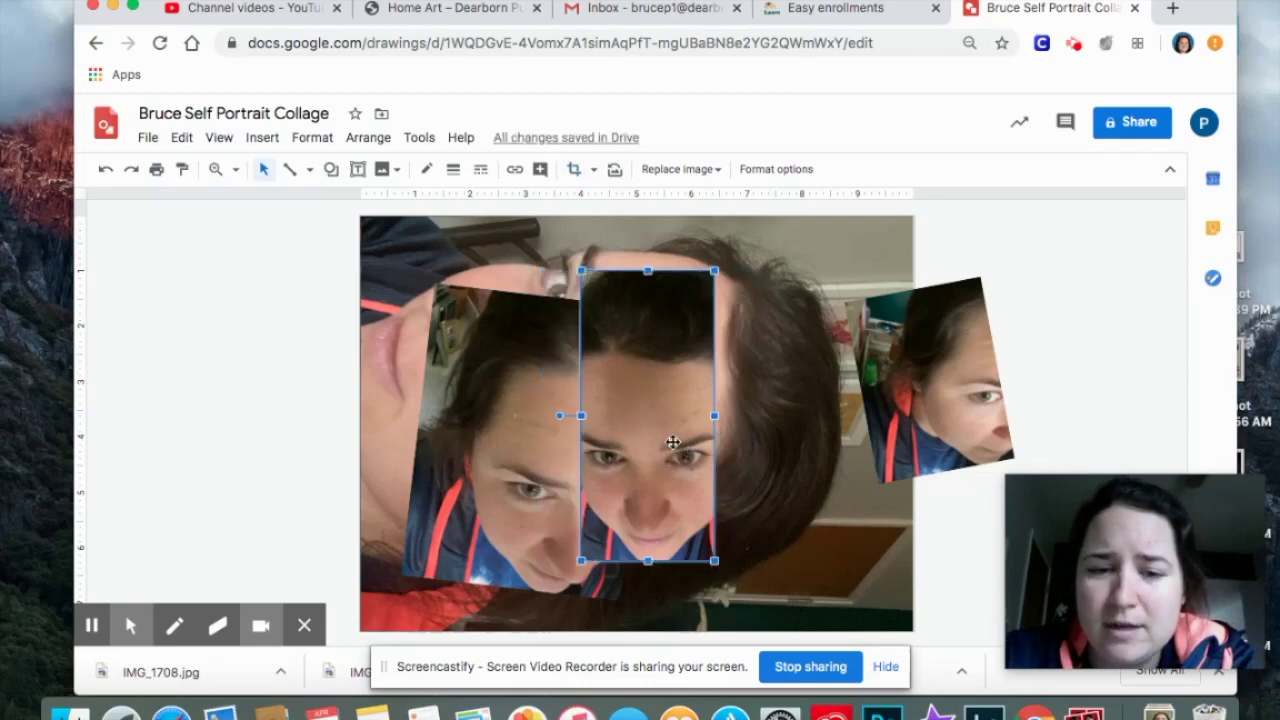
left_click(672, 440)
left_click_drag(674, 446, 587, 483)
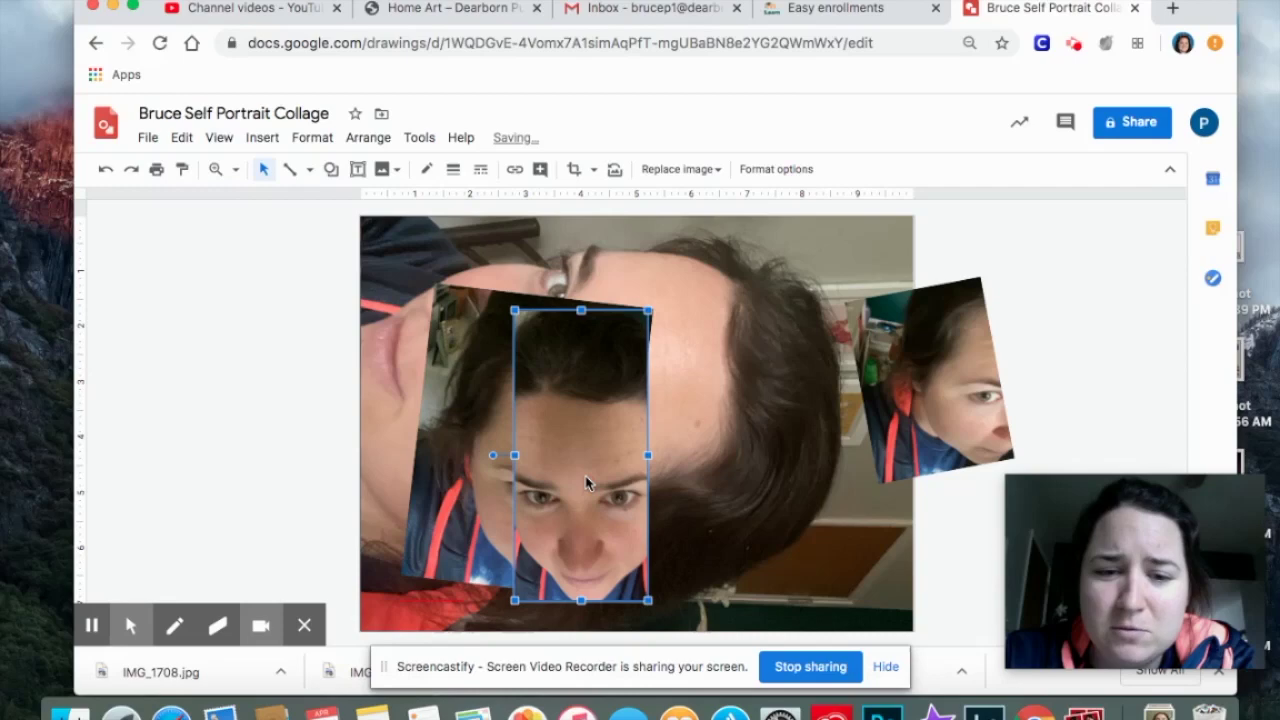
Move the tilted selfie to the left and crop away its right edge
left_click(918, 422)
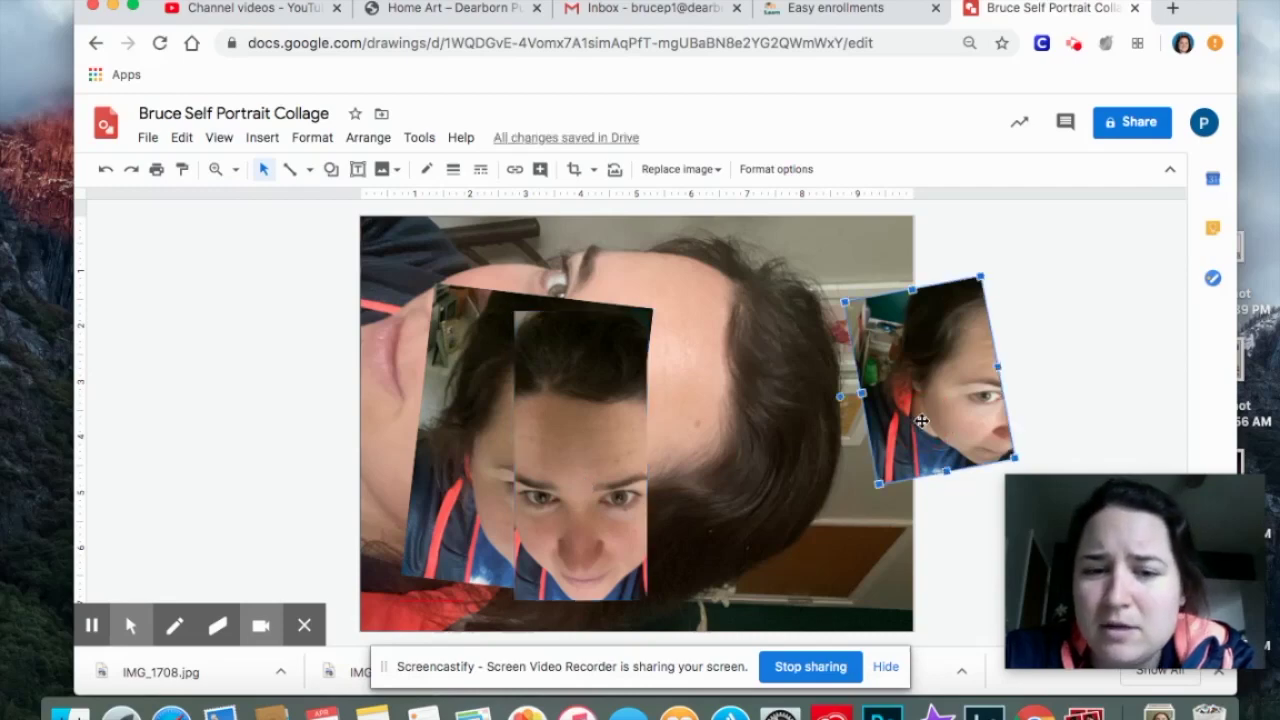
left_click_drag(950, 400, 418, 450)
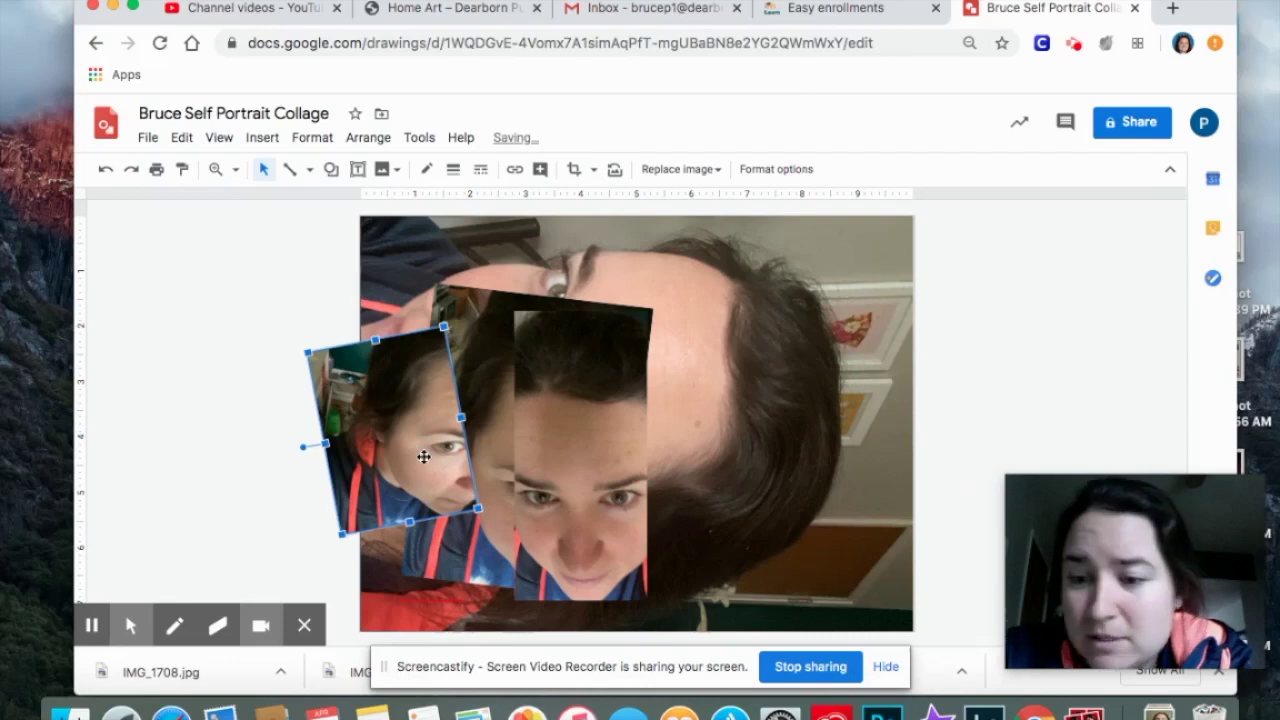
left_click(574, 169)
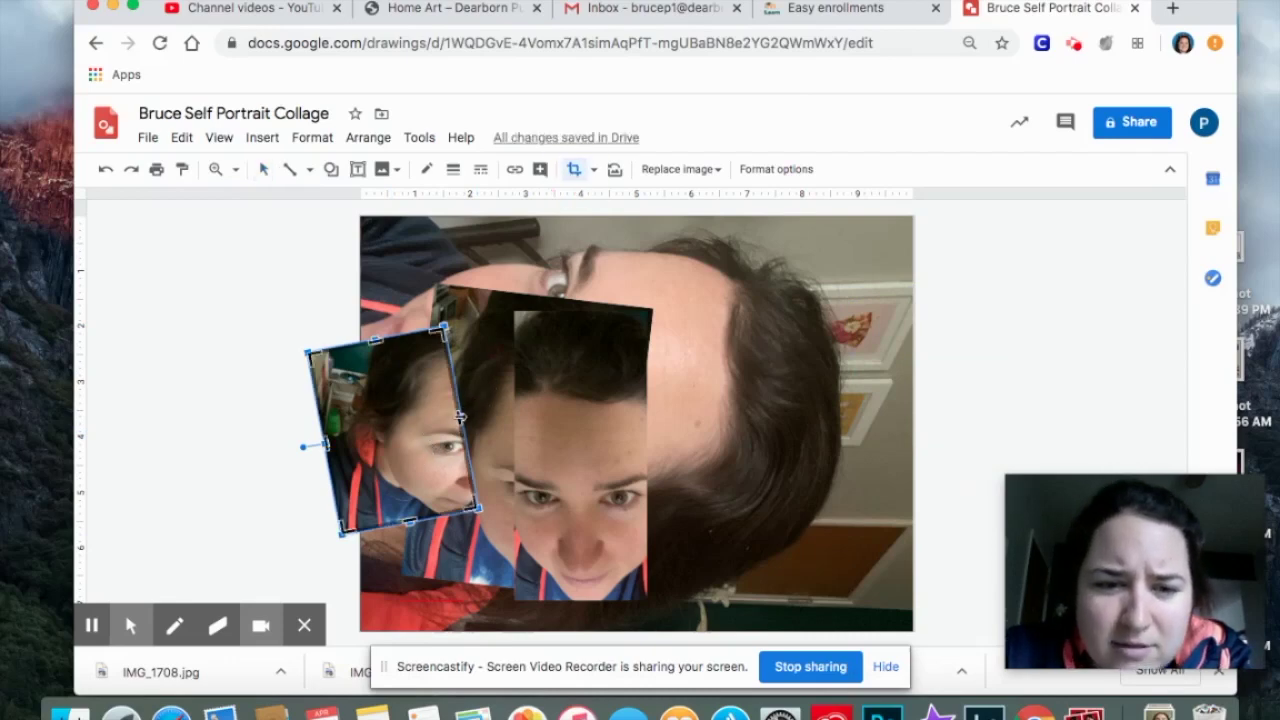
left_click_drag(460, 418, 420, 422)
key("Return")
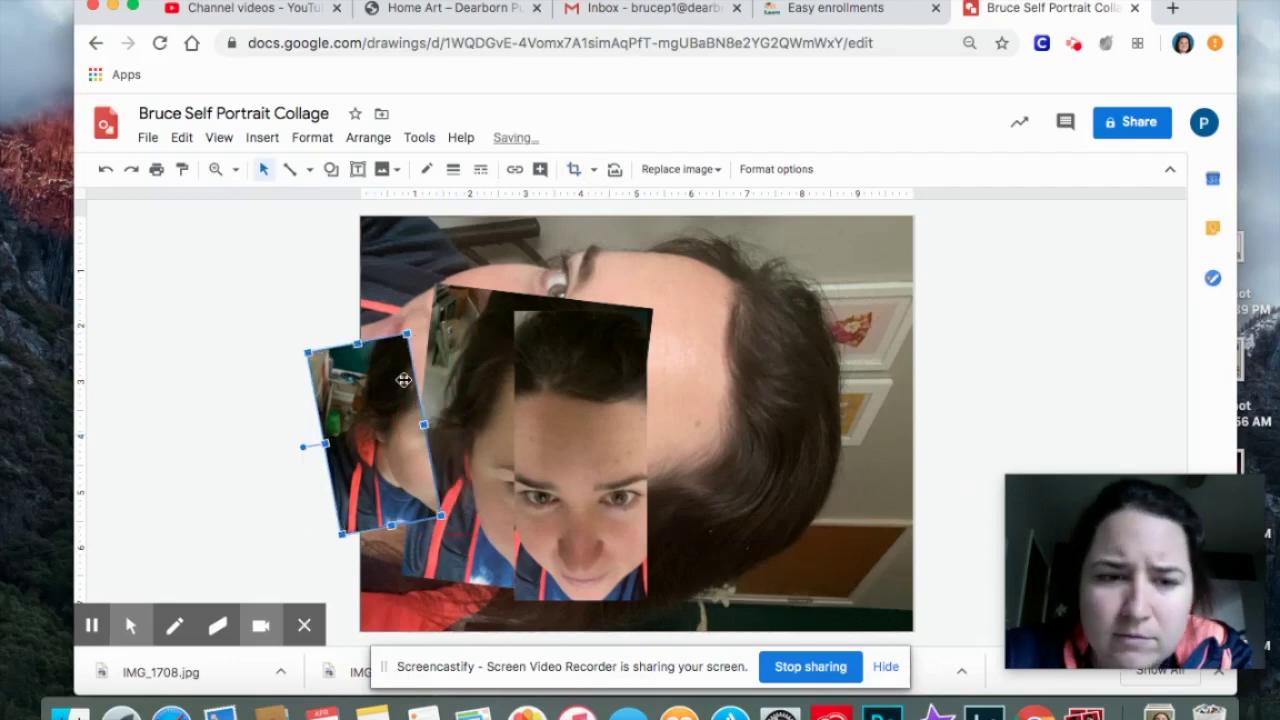
Rotate the cropped selfie further counter-clockwise and place it over the central face
left_click_drag(301, 448, 304, 412)
left_click(391, 411)
left_click_drag(391, 411, 466, 381)
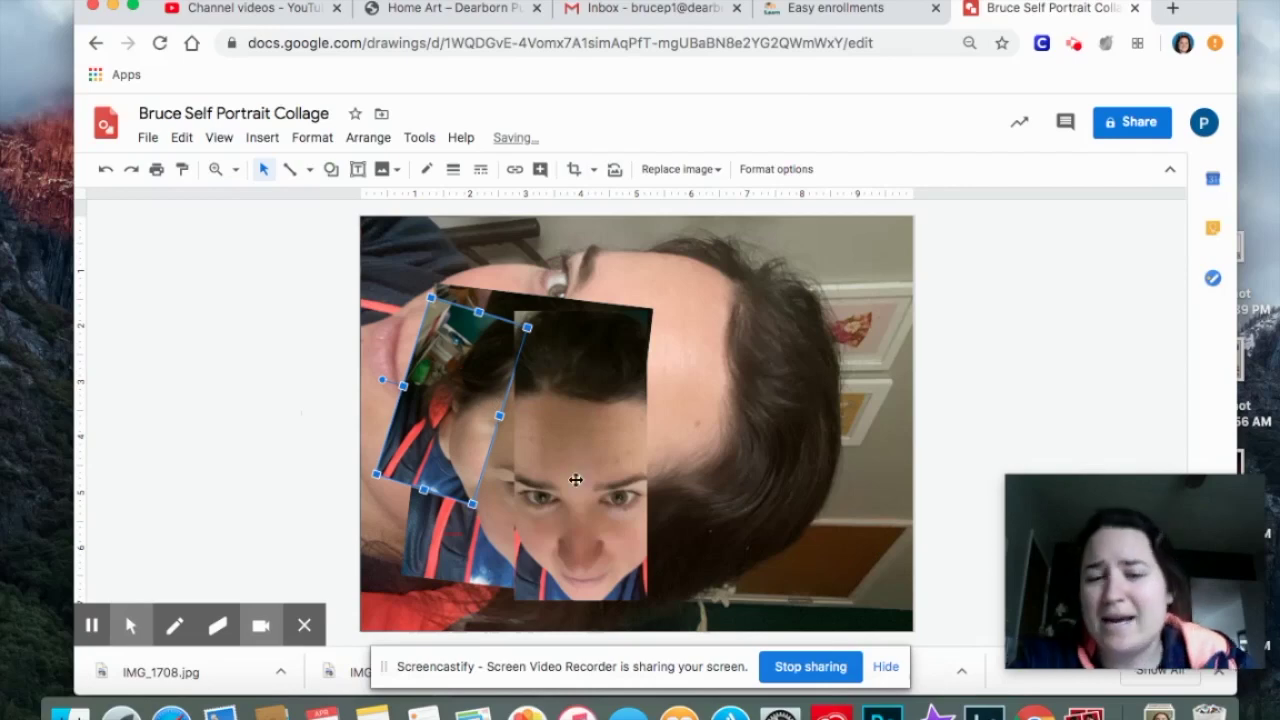
left_click(766, 457)
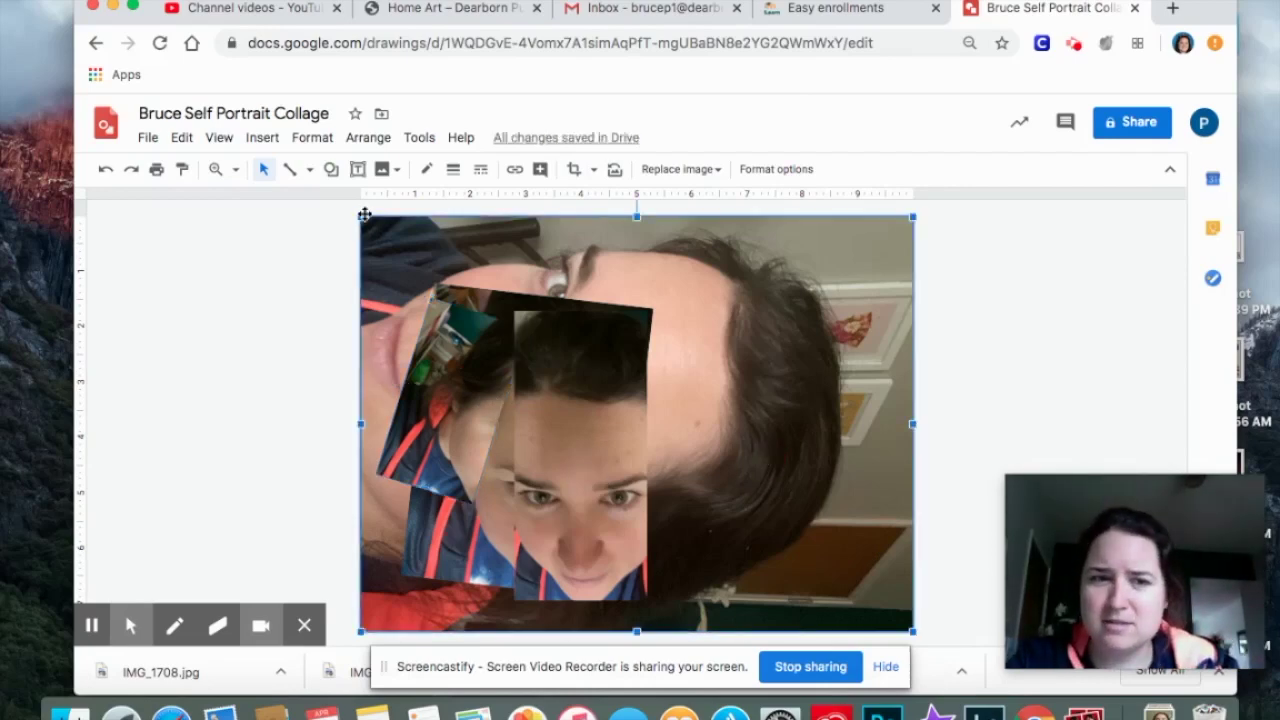
Shrink the large background photo, move it up beside the face, and leave it upright
left_click_drag(358, 216, 650, 392)
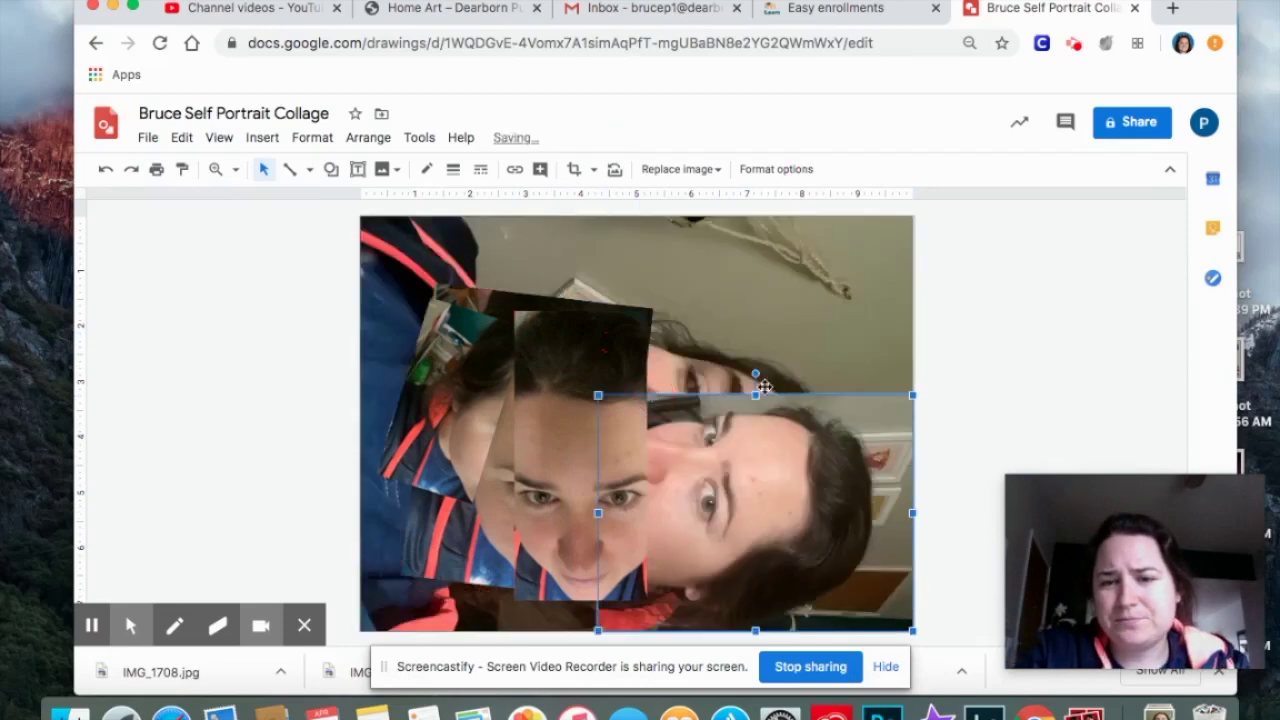
left_click_drag(755, 373, 617, 485)
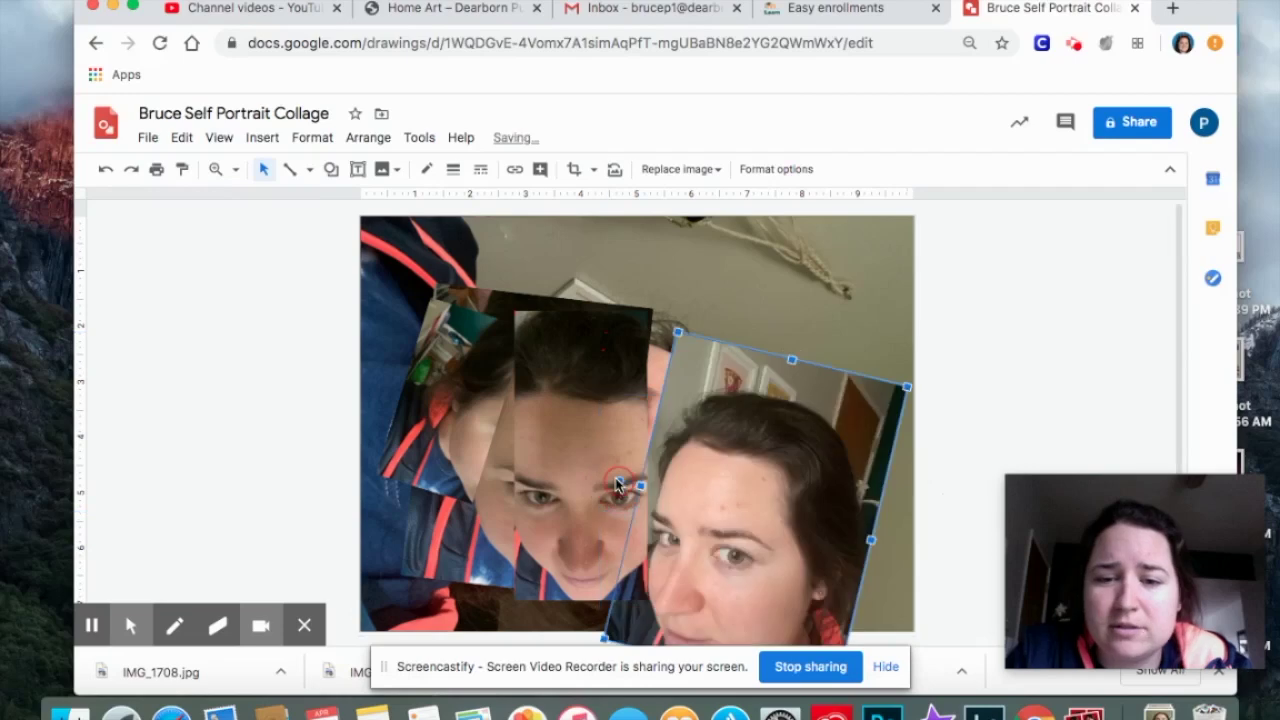
left_click_drag(731, 514, 714, 434)
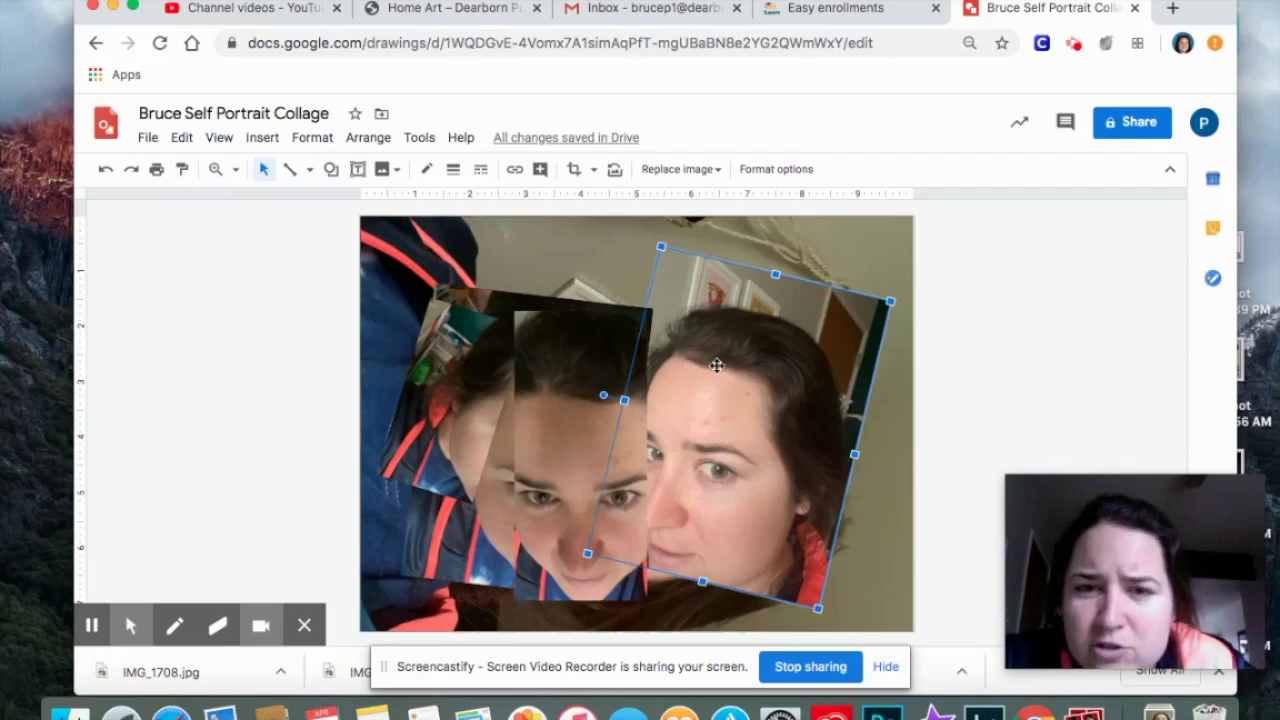
left_click_drag(601, 396, 566, 430)
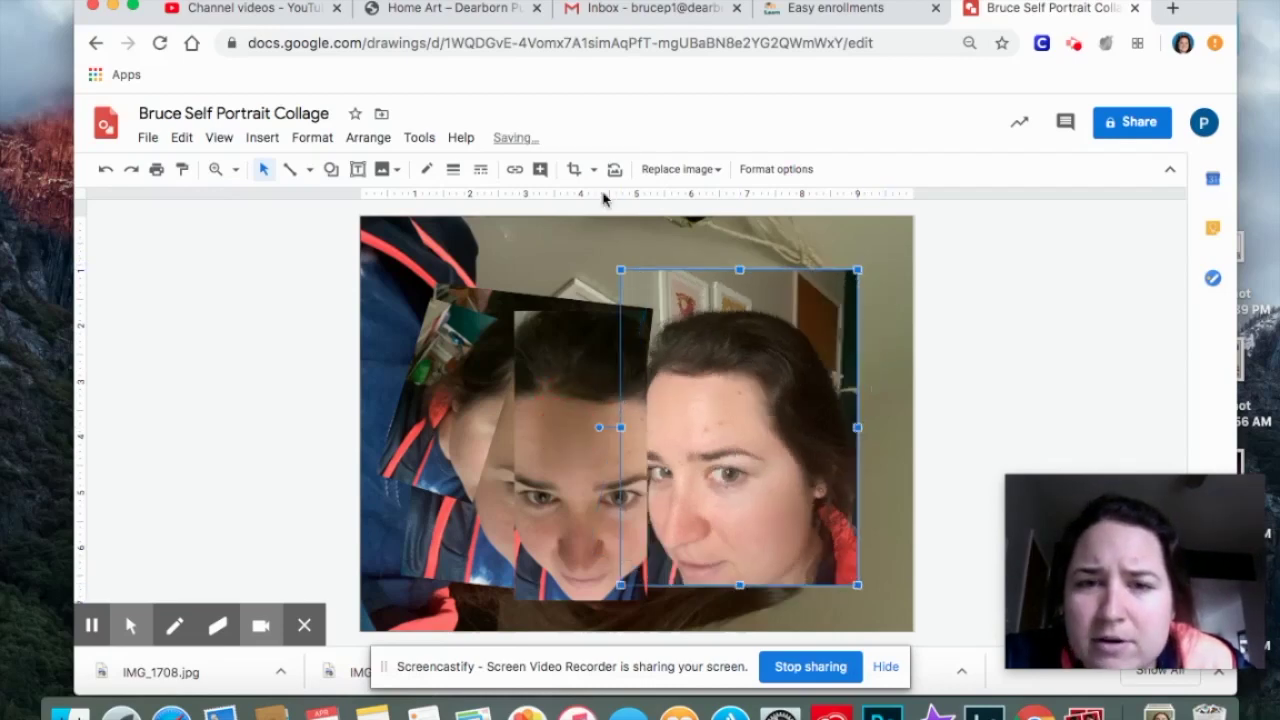
Crop away the photo's left part and slide the narrow strip next to the central face
left_click(574, 169)
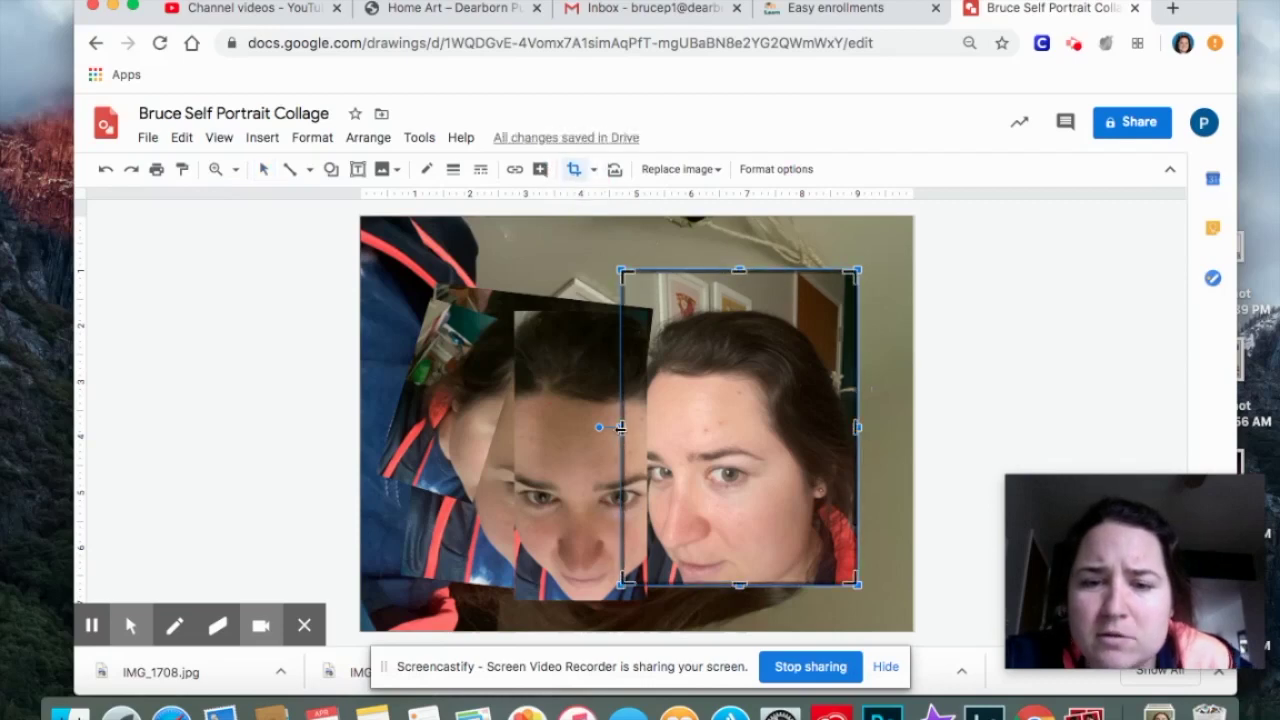
left_click_drag(621, 427, 735, 437)
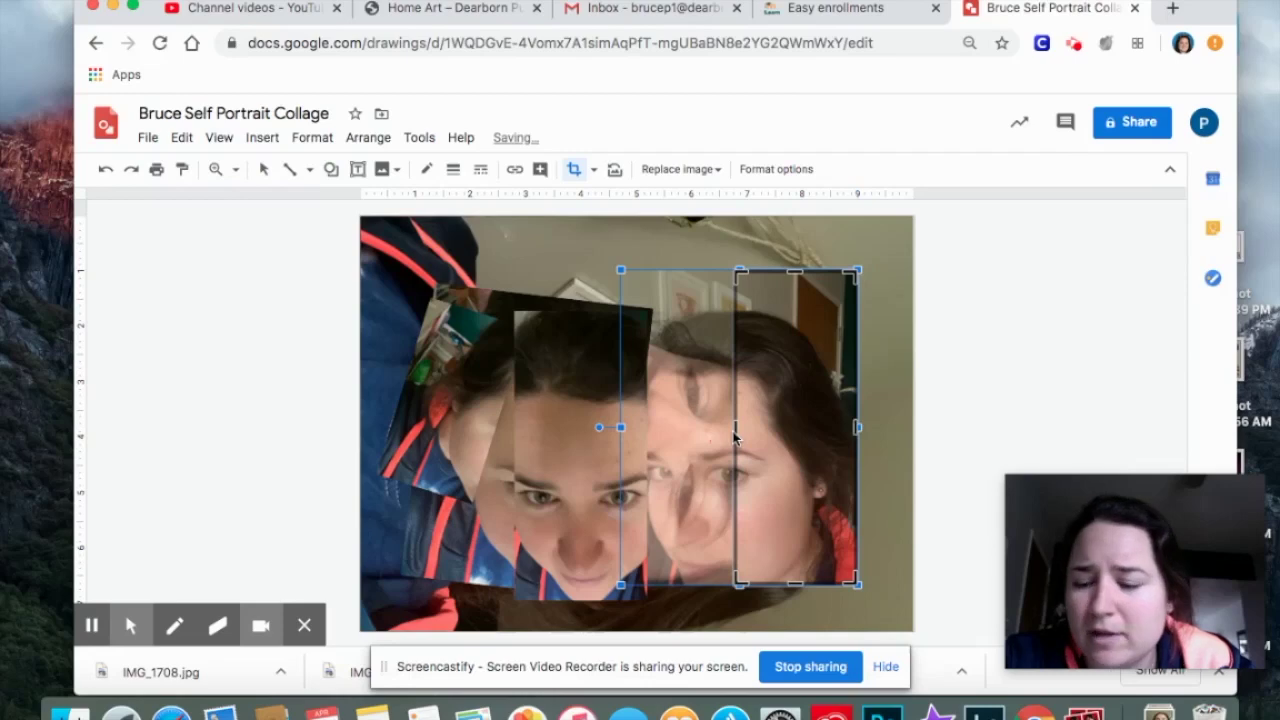
key("Return")
left_click_drag(791, 450, 698, 448)
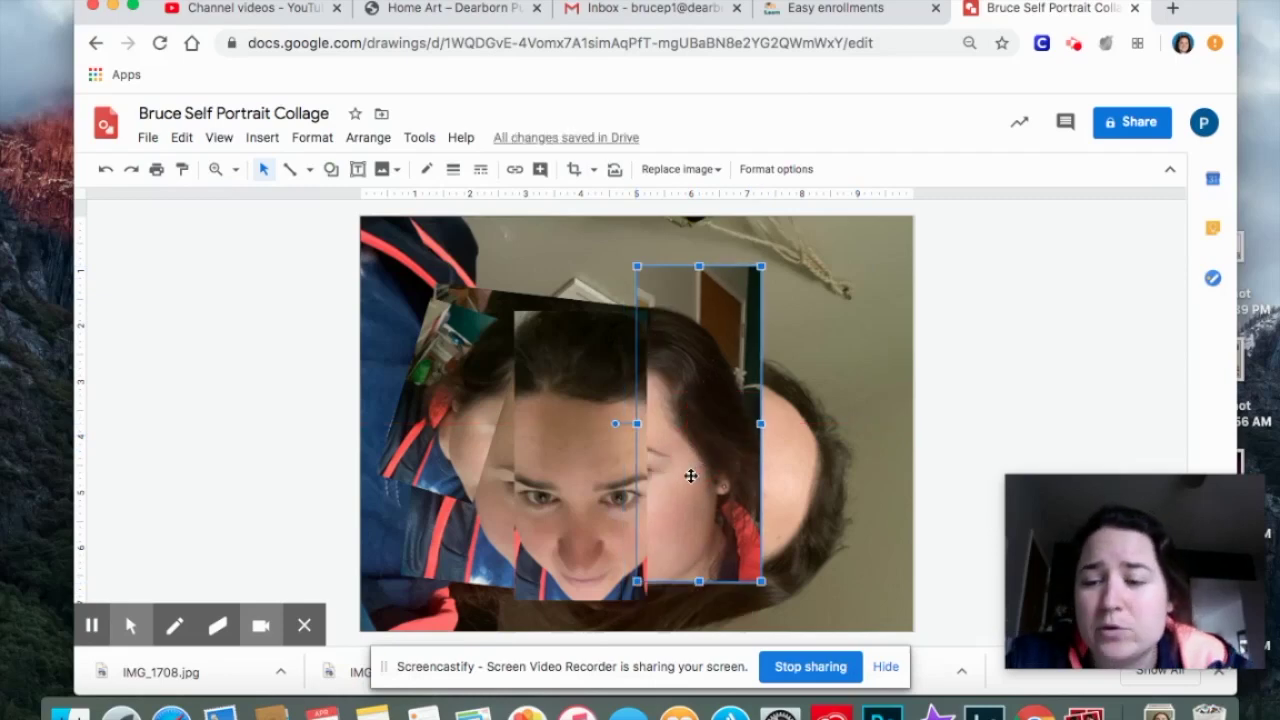
right_click(690, 475)
Use Order > Bring to front on the narrow strip and nudge it flush against the central face
mouse_move(757, 374)
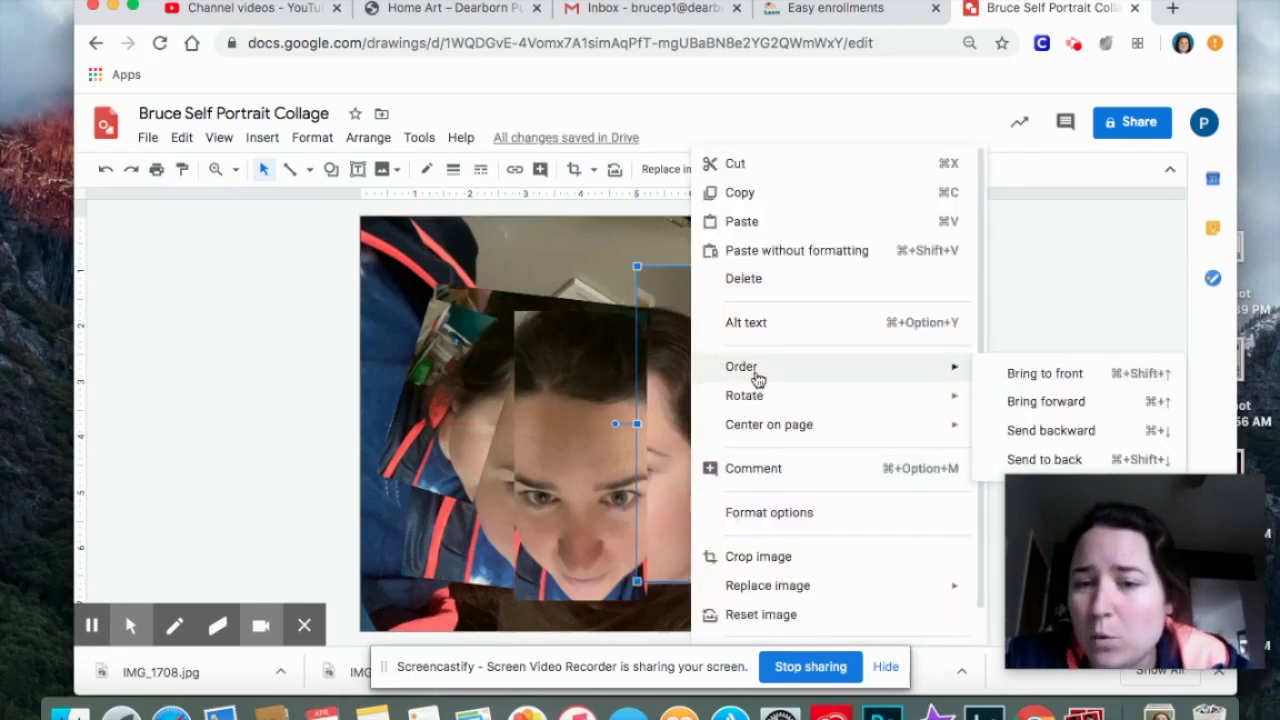
left_click(997, 371)
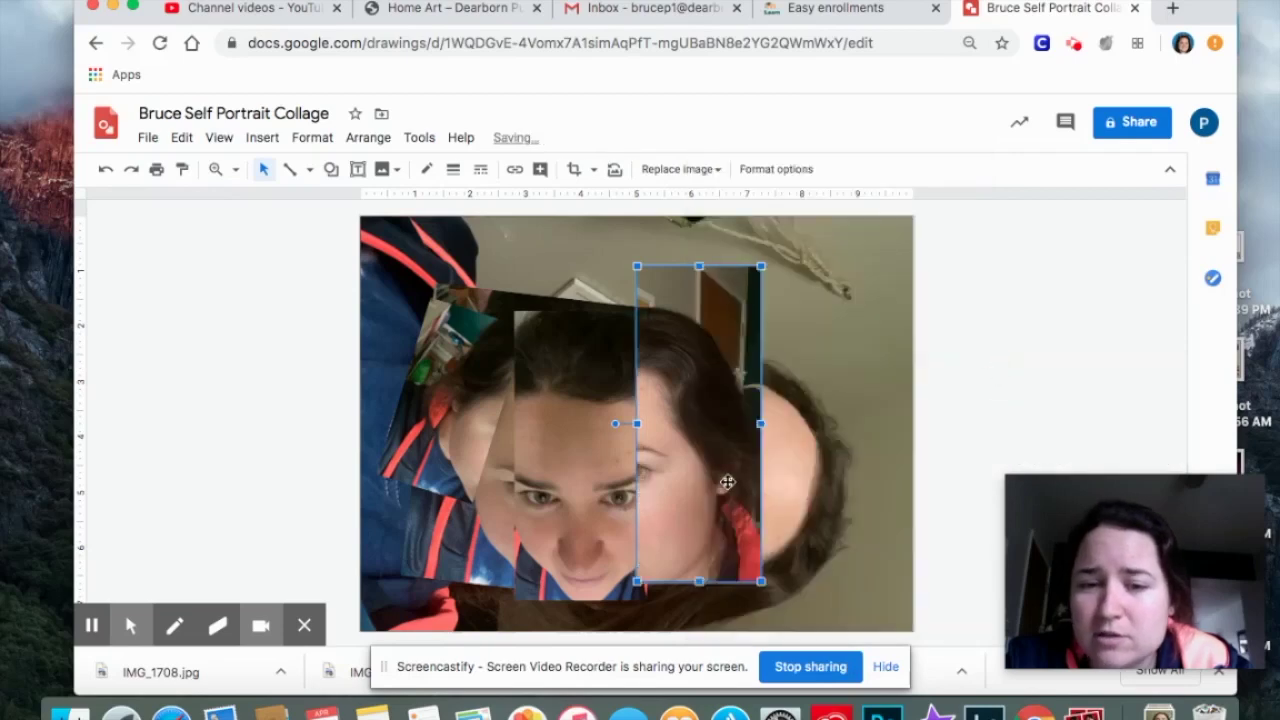
left_click_drag(744, 484, 705, 494)
left_click(700, 494)
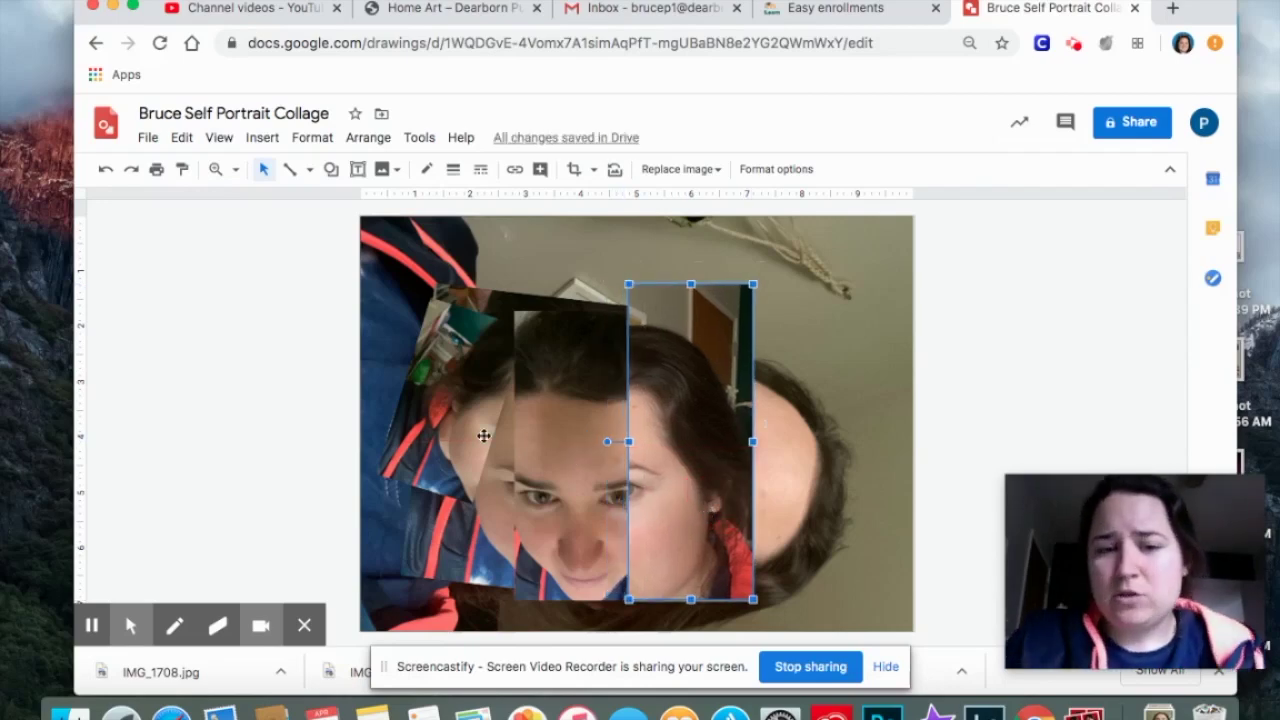
left_click(866, 438)
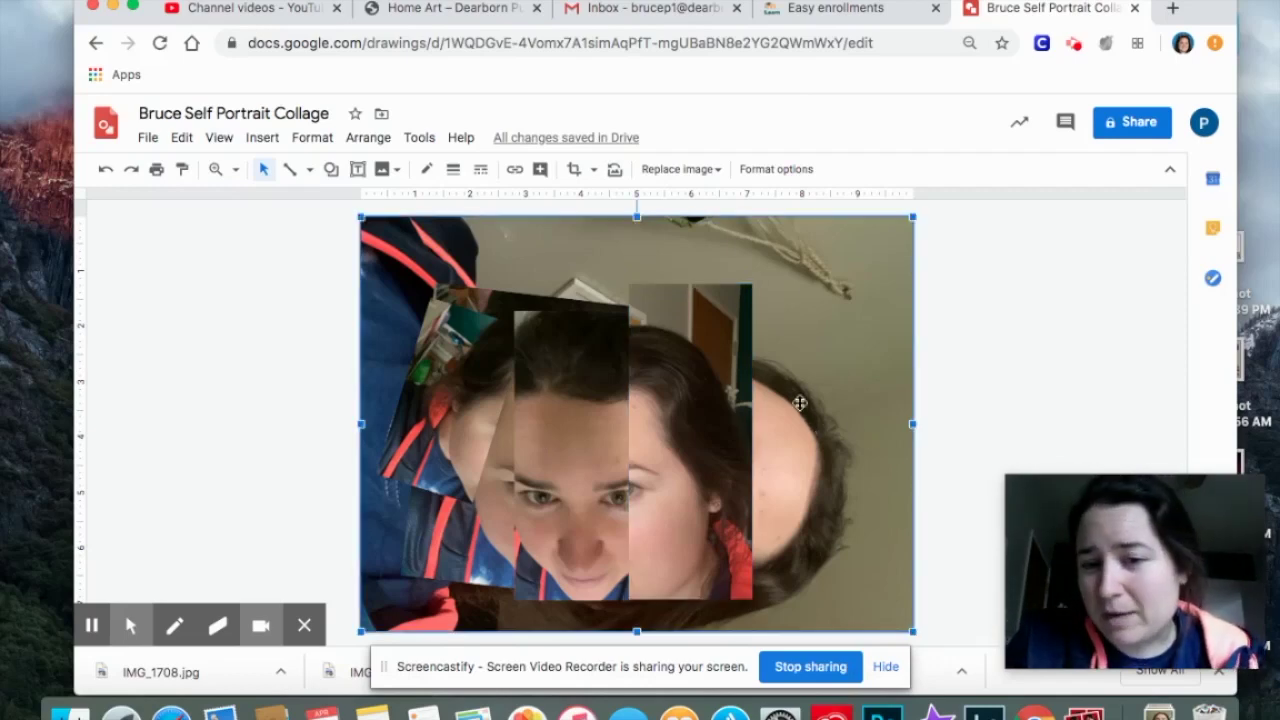
Shrink the background selfie into the lower right quarter and crop off its top
left_click_drag(360, 215, 663, 531)
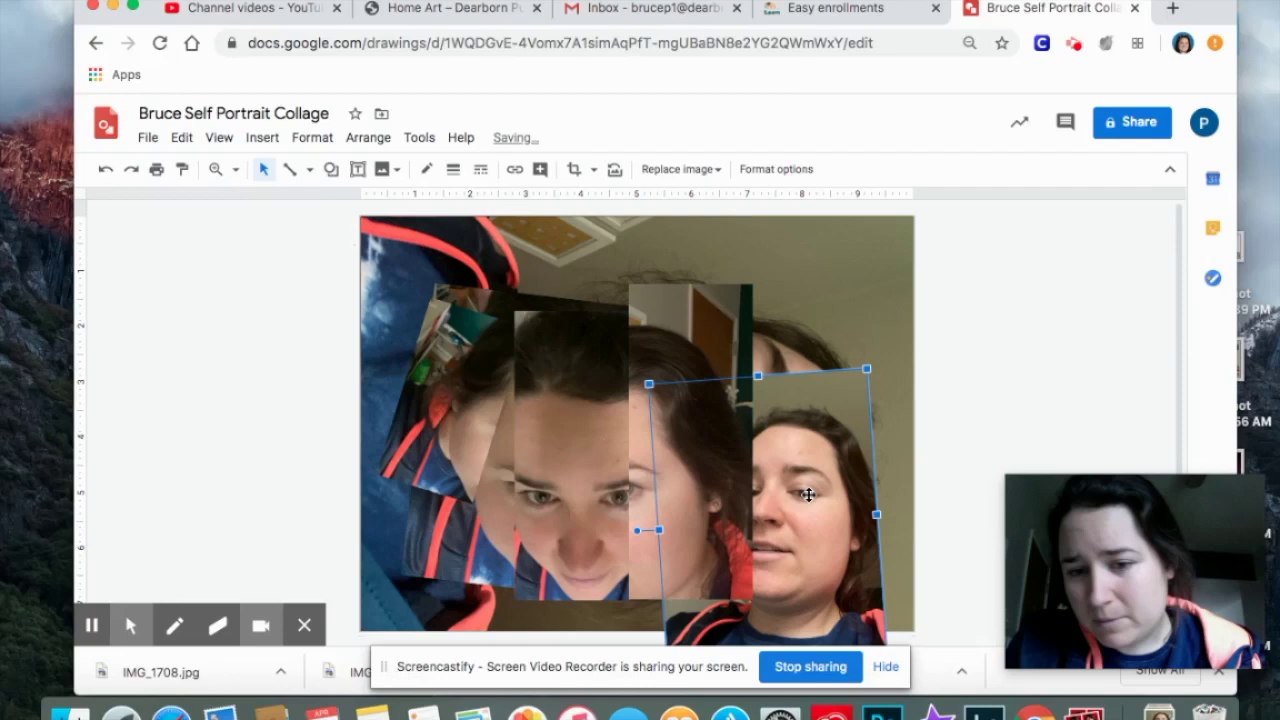
left_click(574, 172)
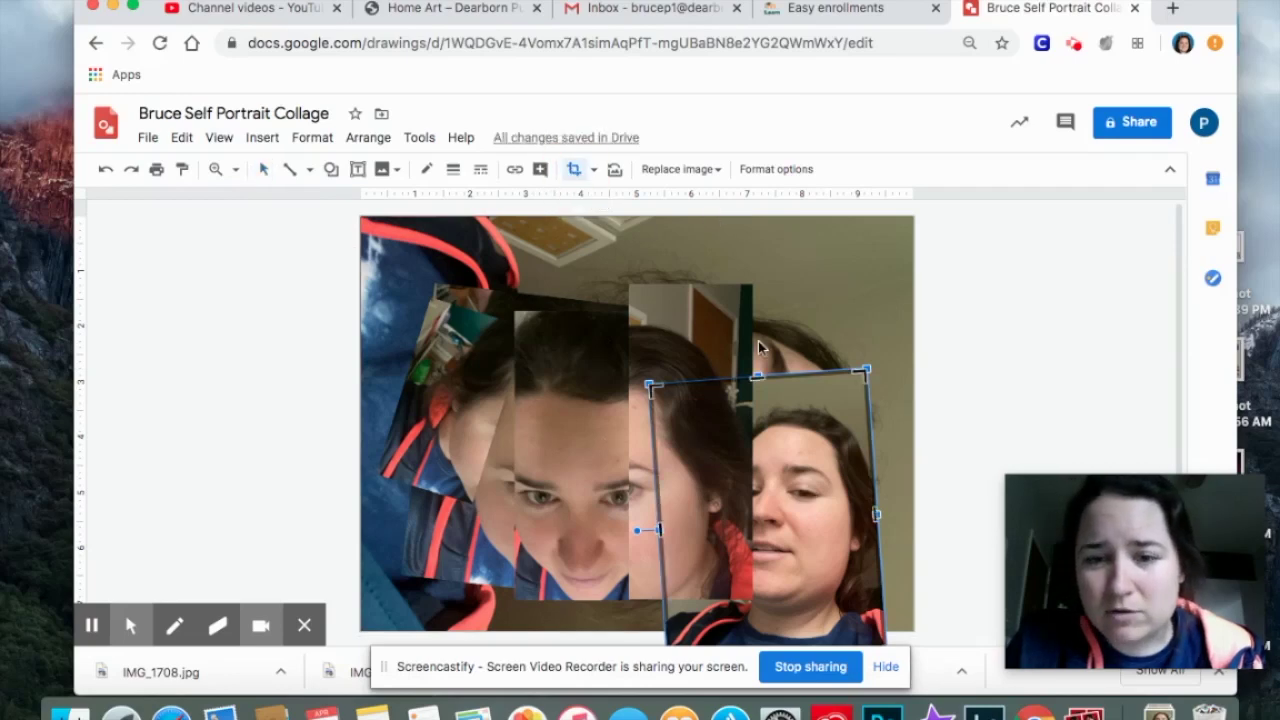
left_click_drag(757, 378, 771, 478)
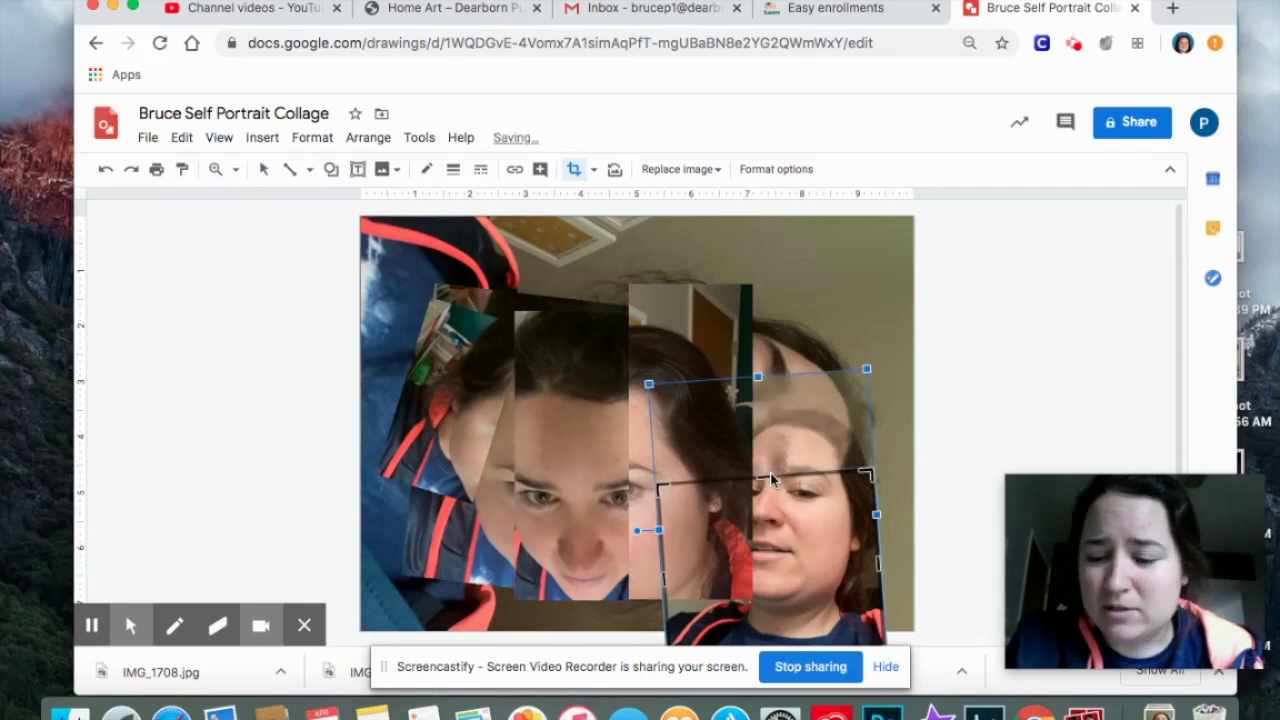
key("Return")
Slide the cropped selfie slightly left toward the centre of the face strips
left_click(790, 528)
left_click(706, 516)
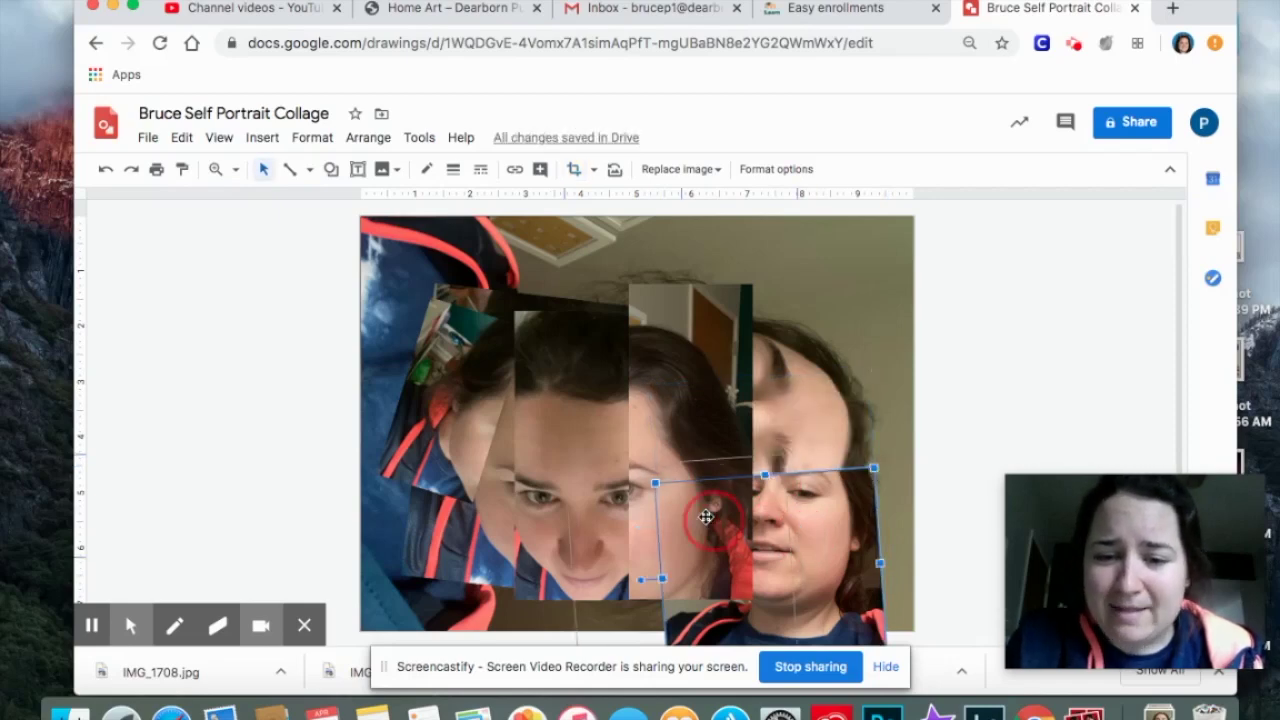
left_click_drag(706, 516, 712, 525)
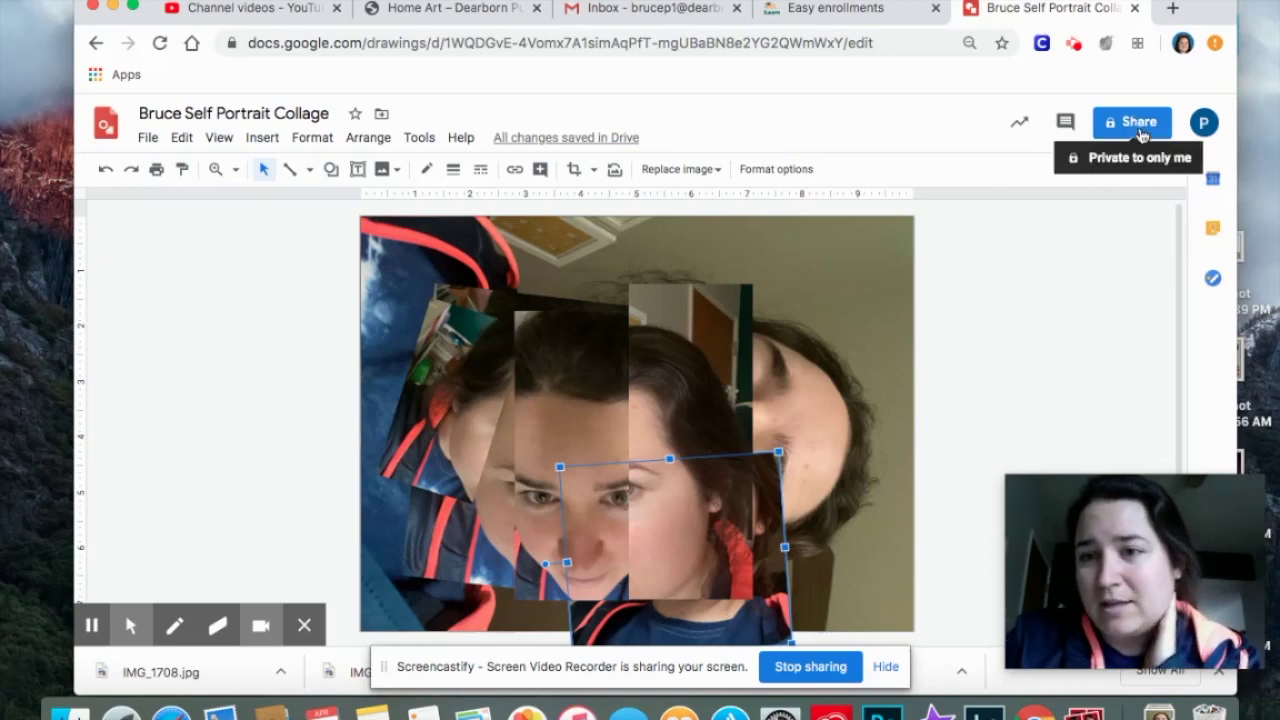
Share the drawing with the teacher by choosing their contact from the suggestions
left_click(1136, 130)
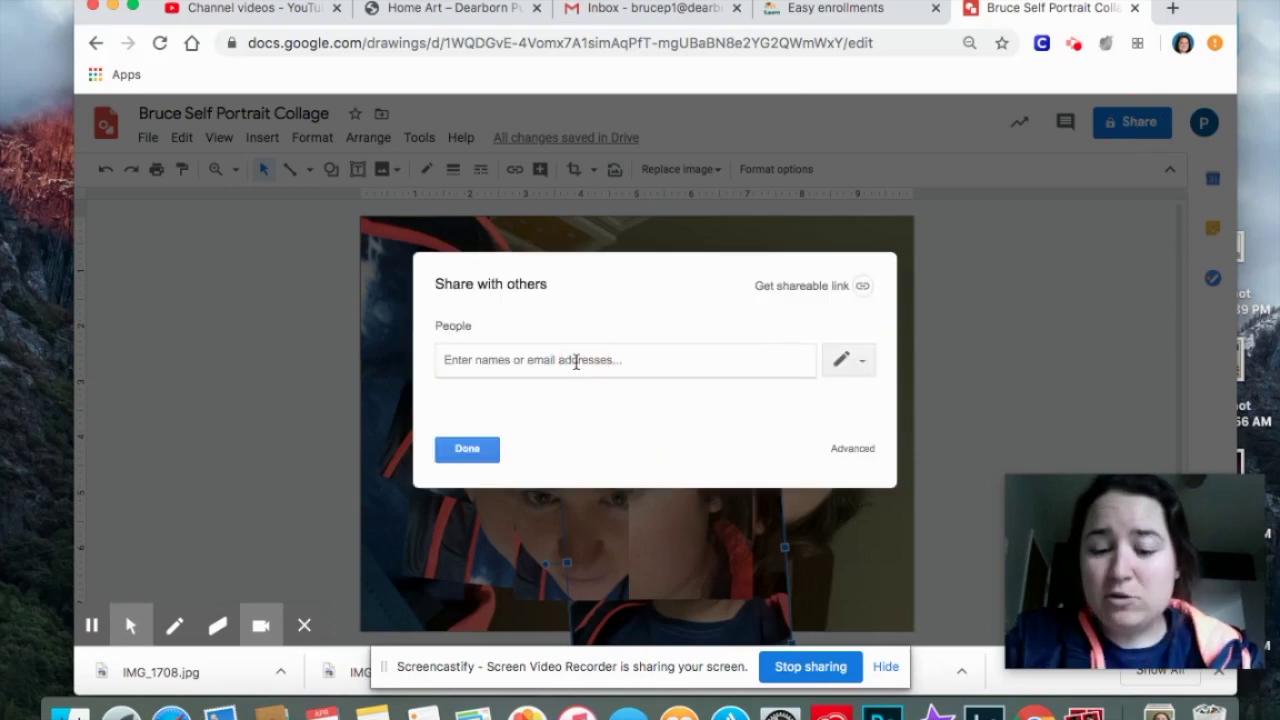
type("bruce")
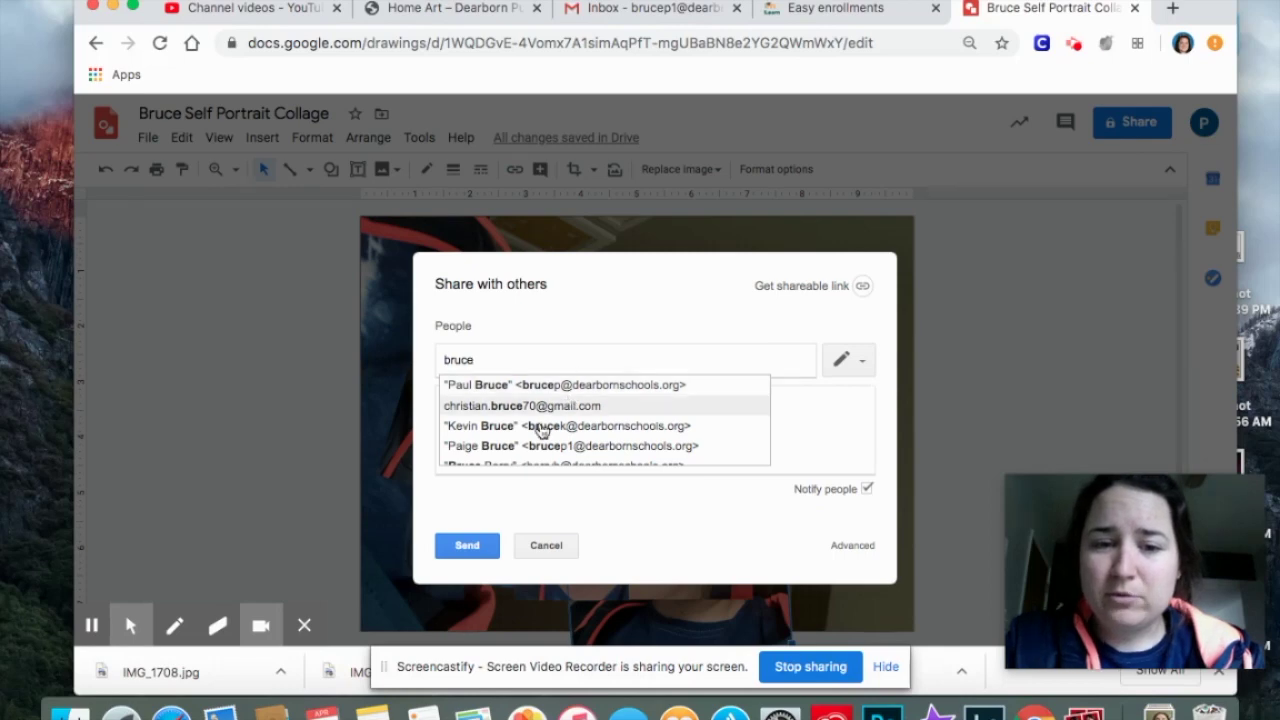
left_click(471, 453)
Add a 'Hi' note mentioning the self-portrait collage and send the invitation
left_click(523, 428)
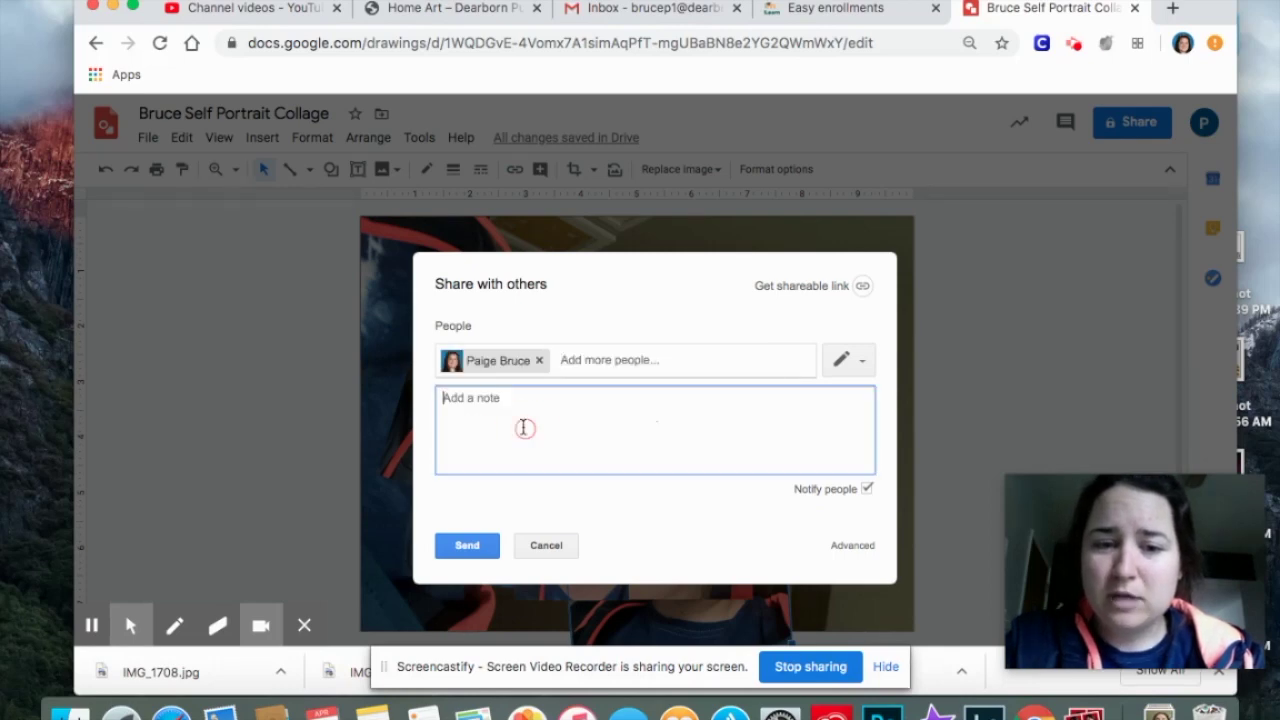
type("Hi")
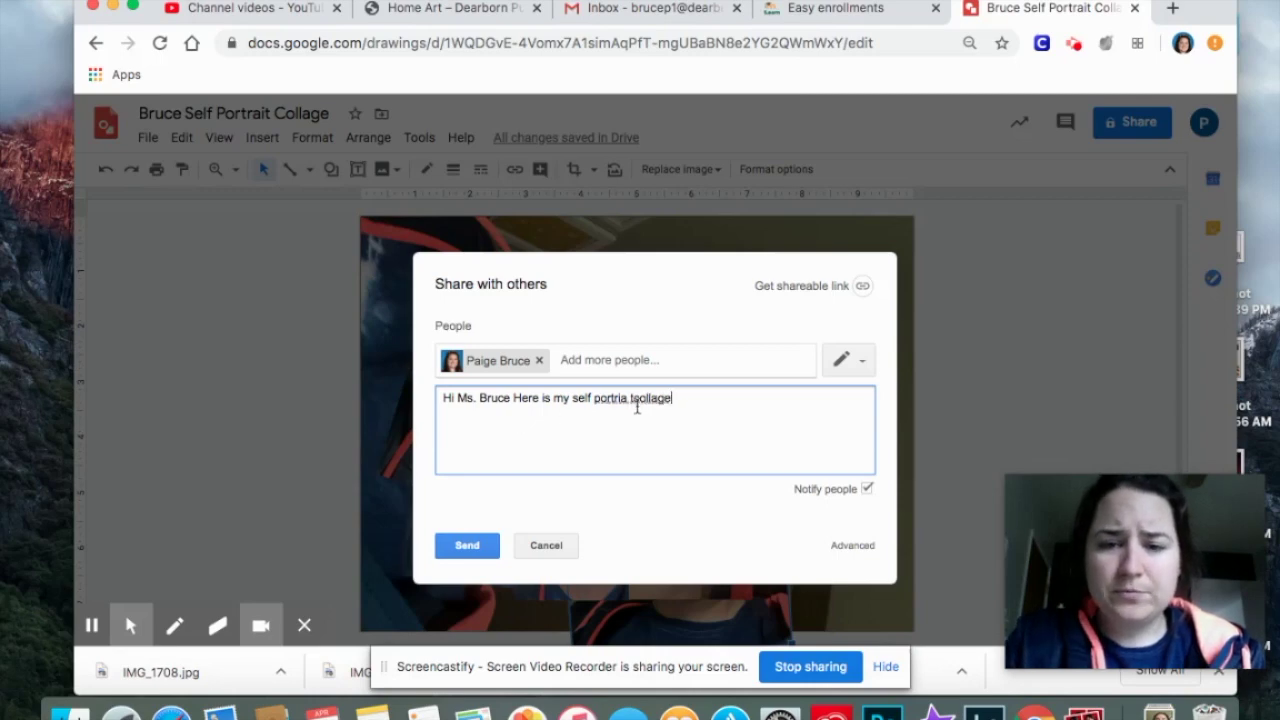
left_click(633, 405)
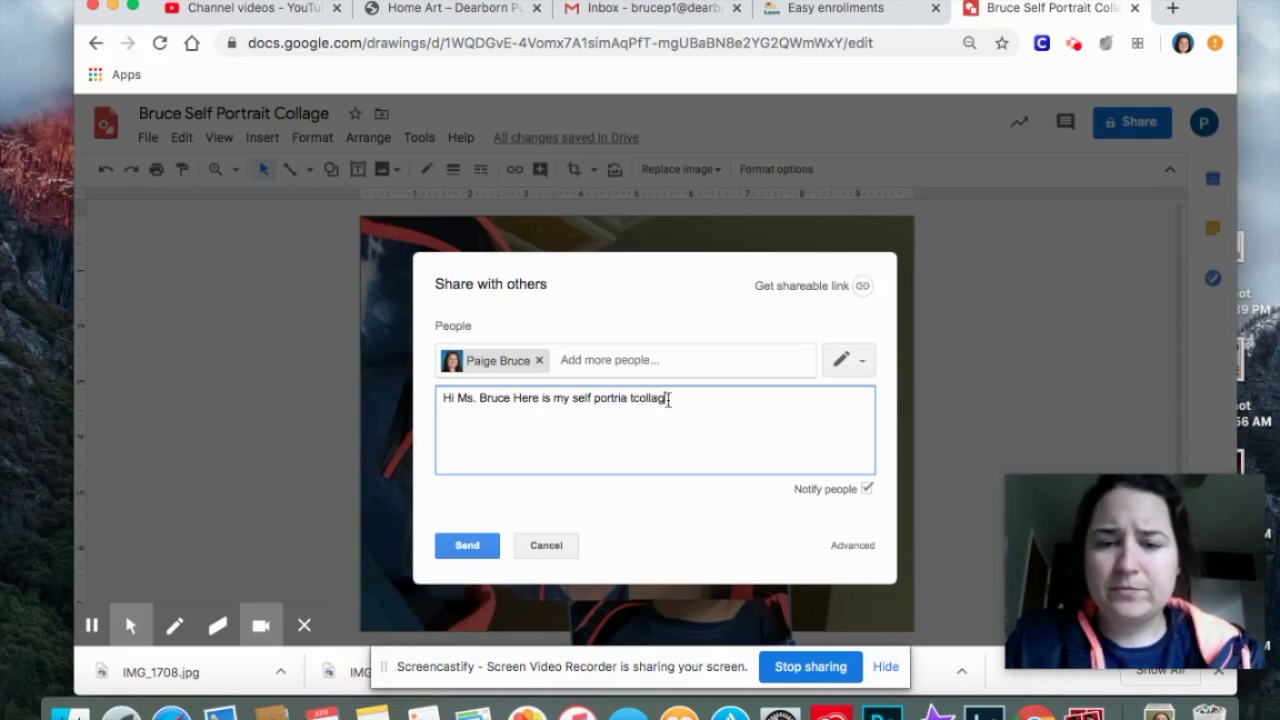
left_click(629, 404)
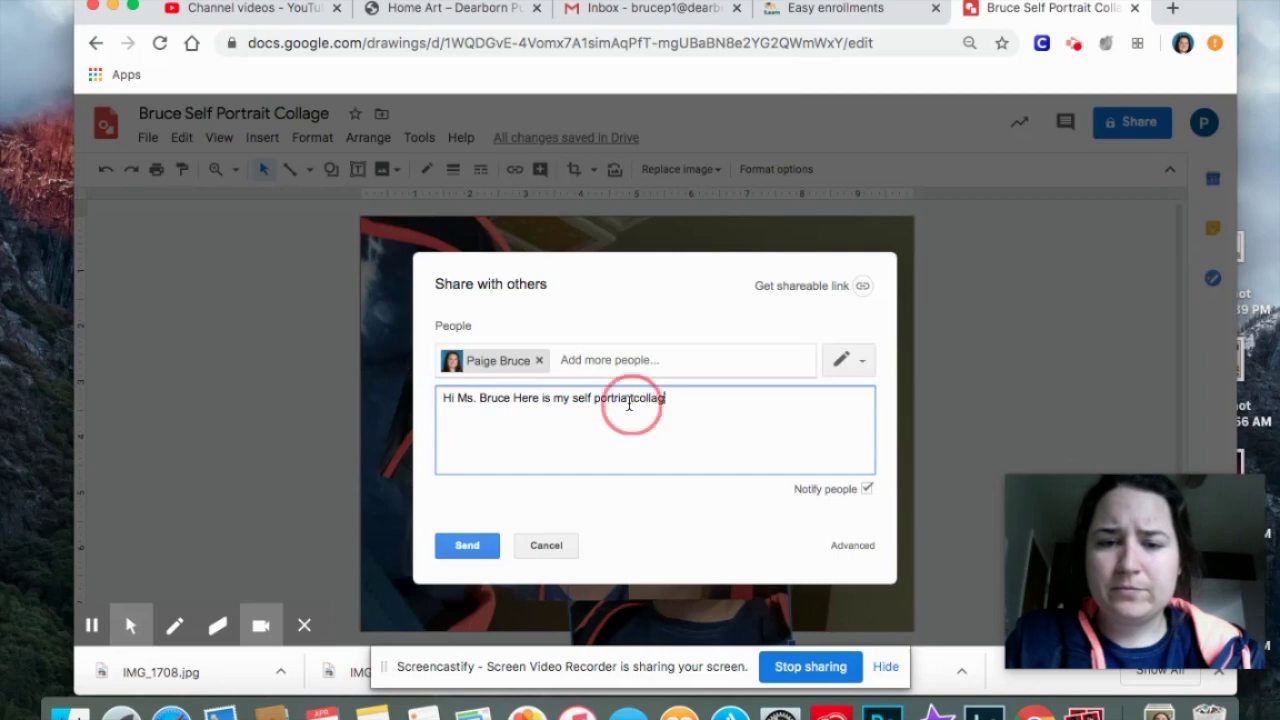
type("portriat")
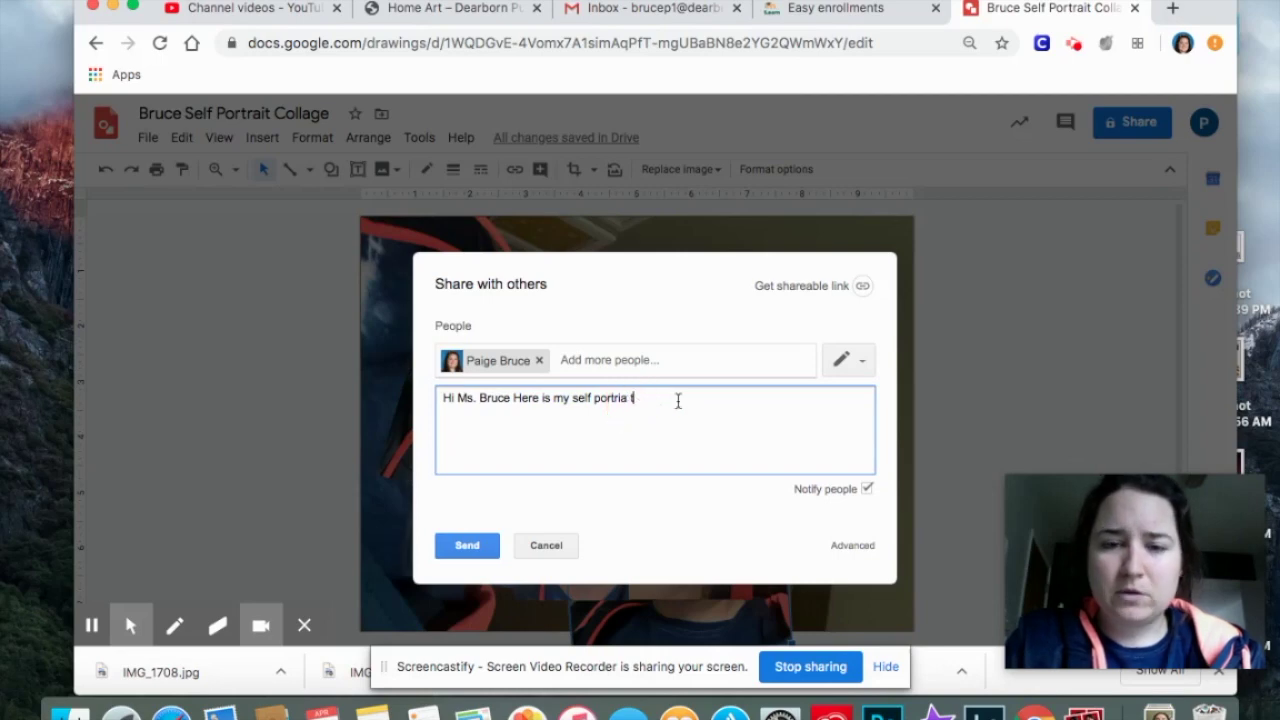
type(" c")
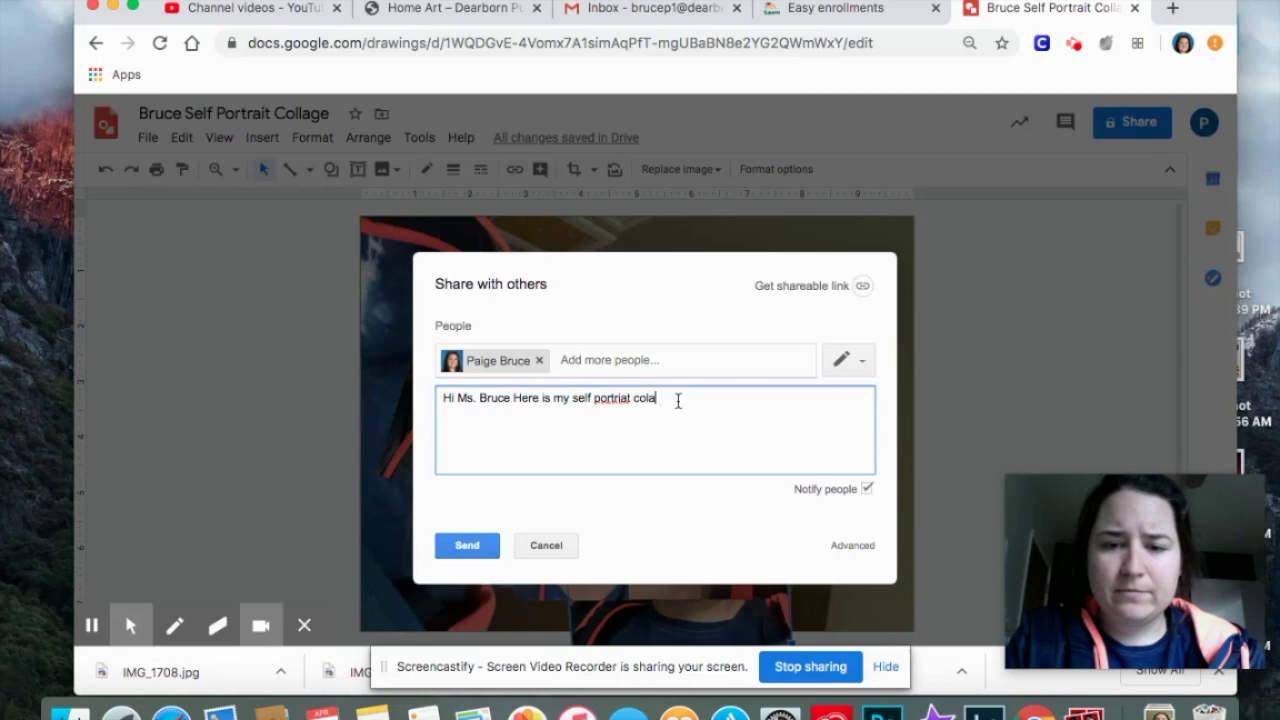
type("ollage")
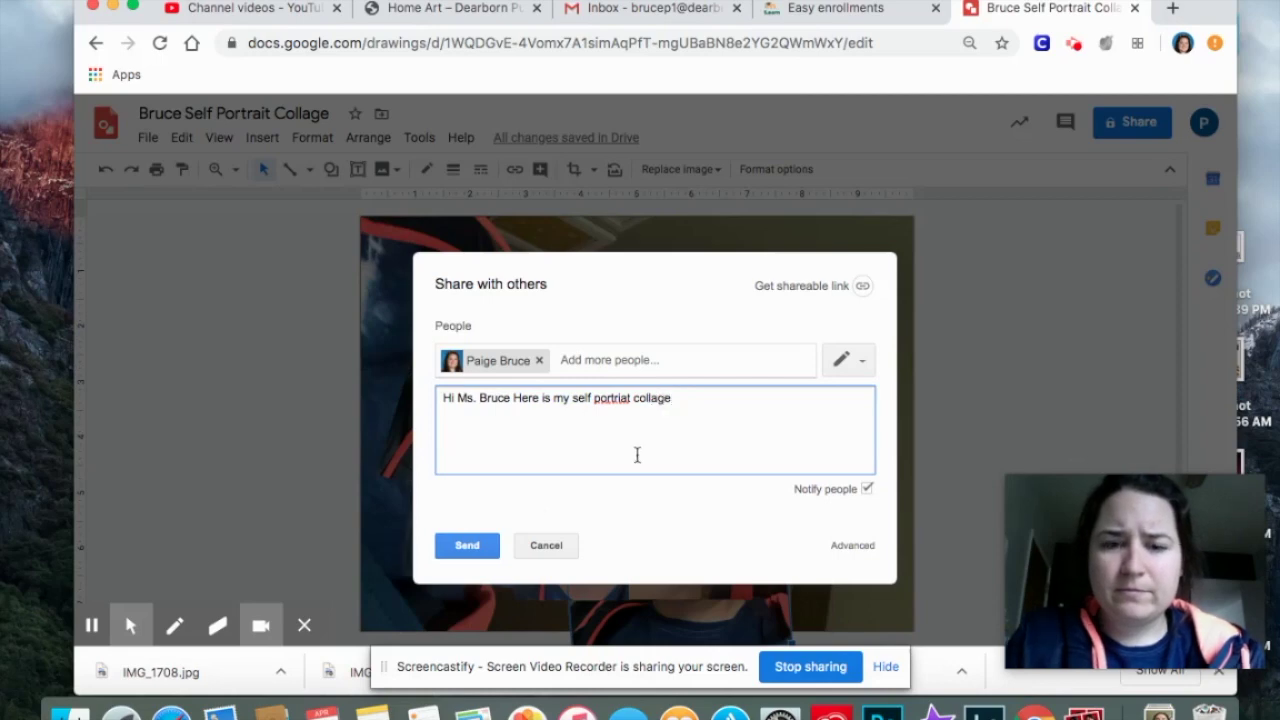
left_click(478, 549)
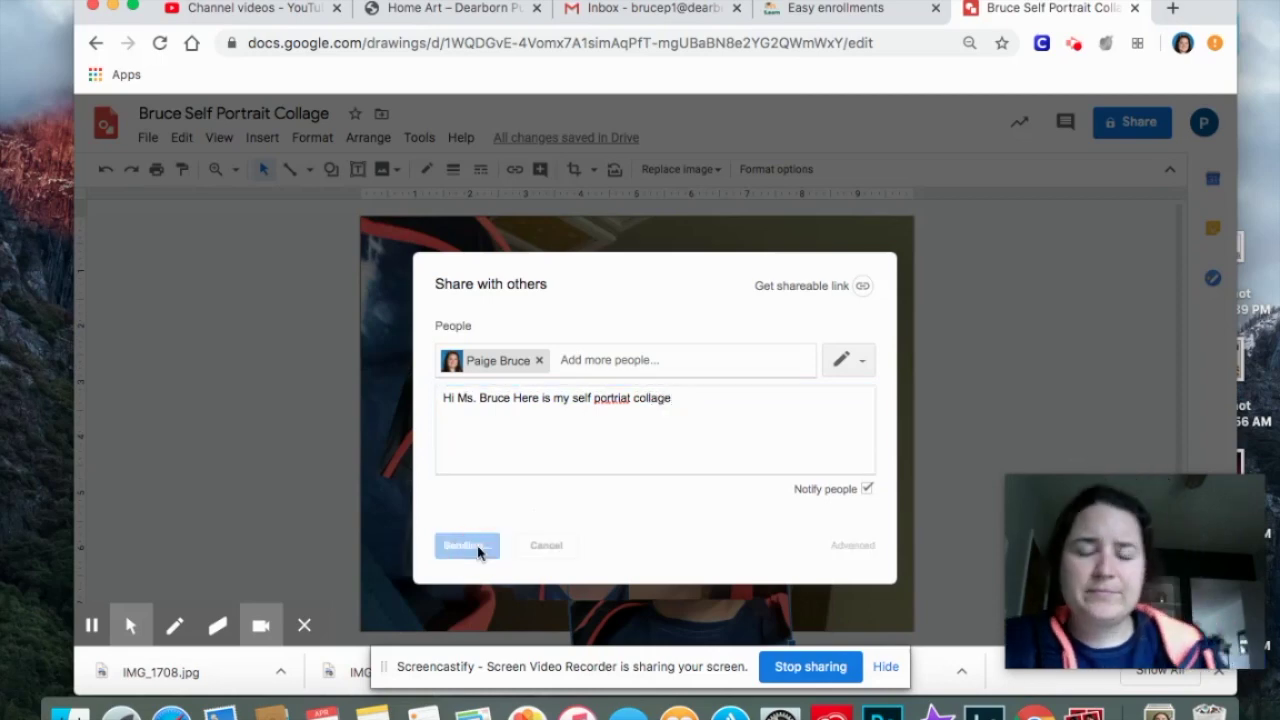